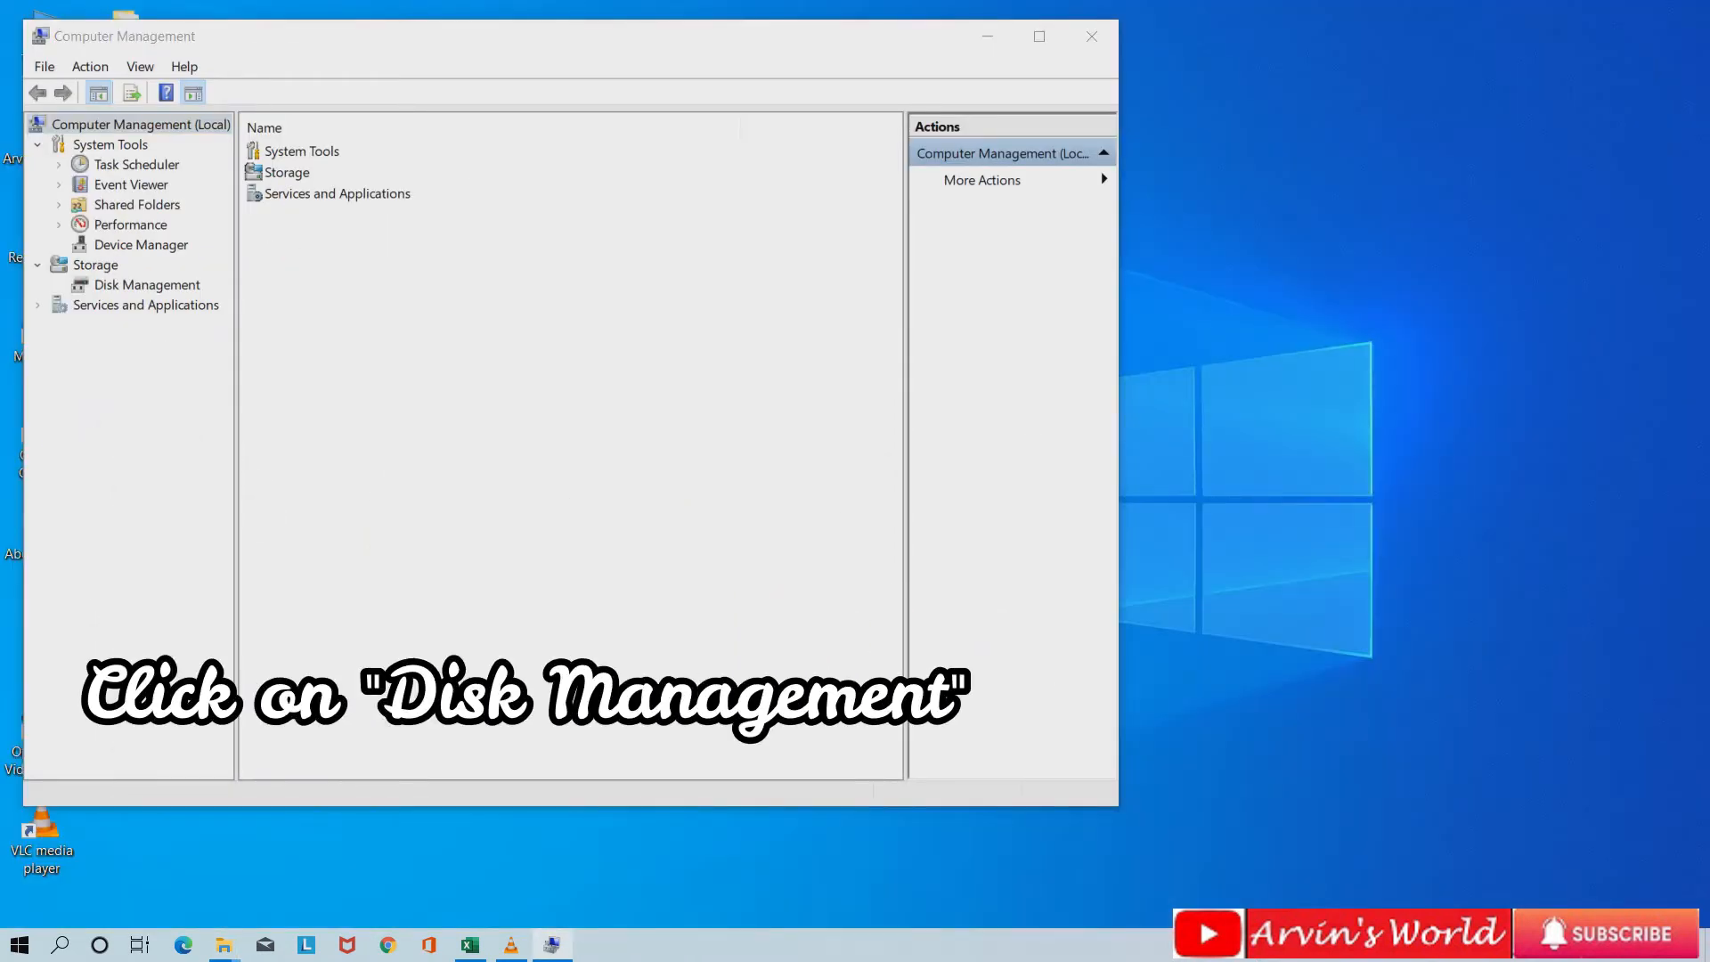
# - Open Disk Management in Computer Management and maximize the window
pyautogui.click(147, 285)
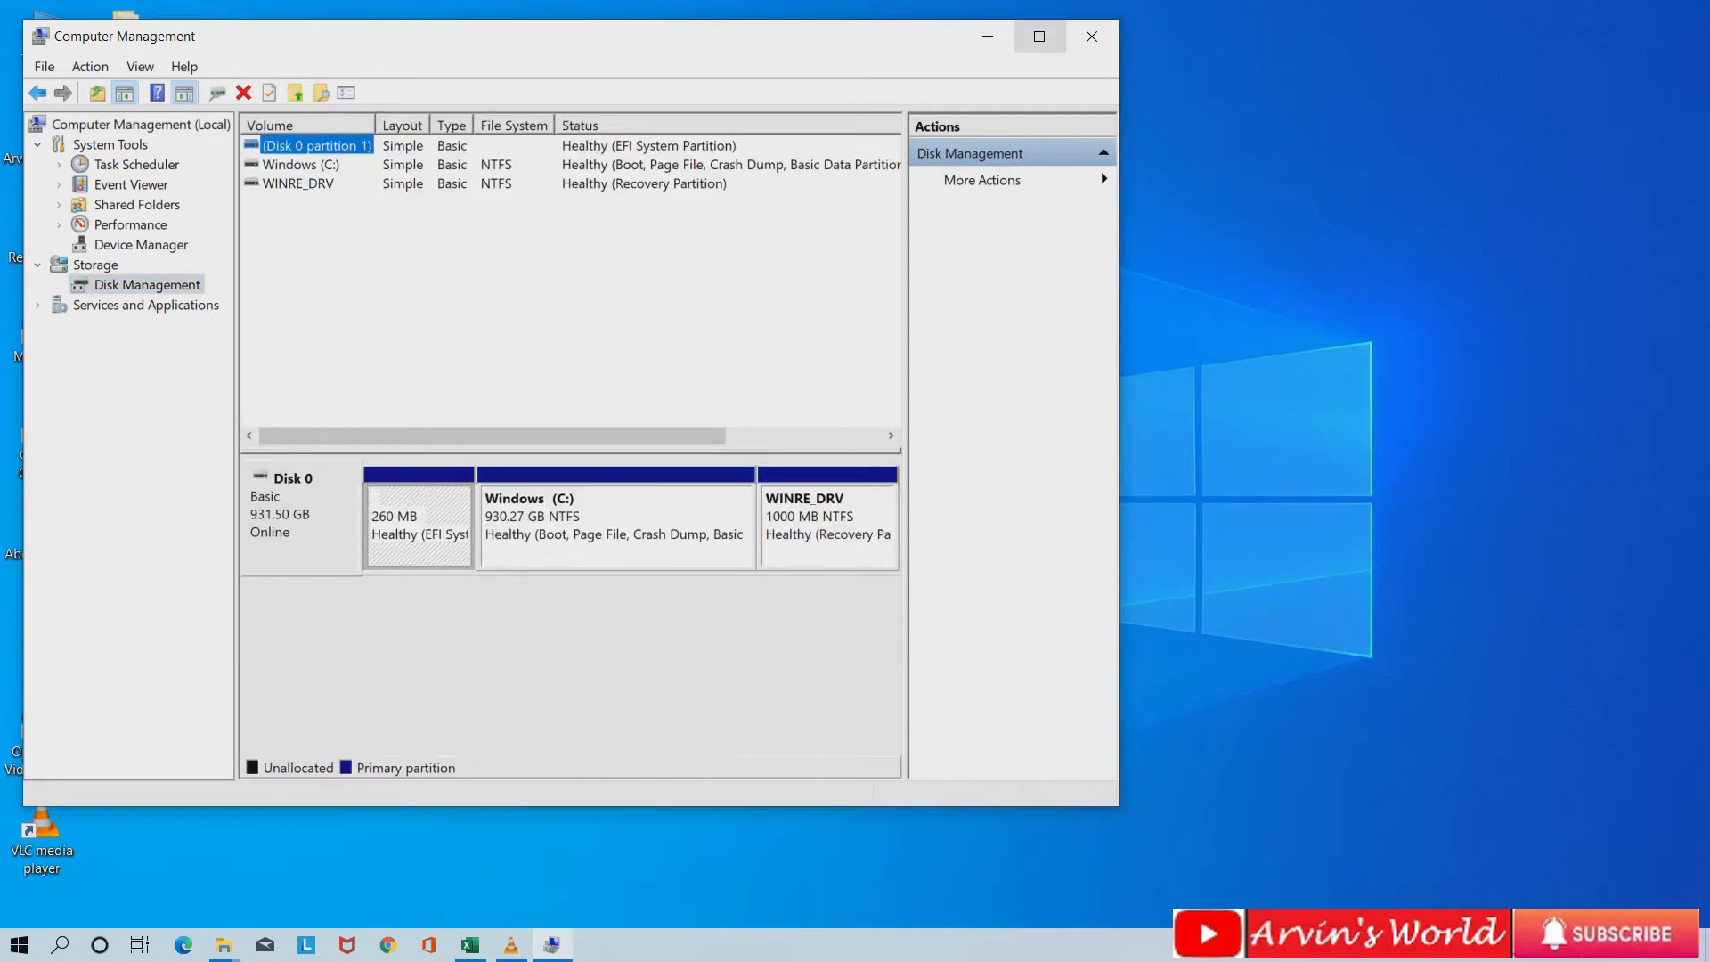
pyautogui.click(1039, 37)
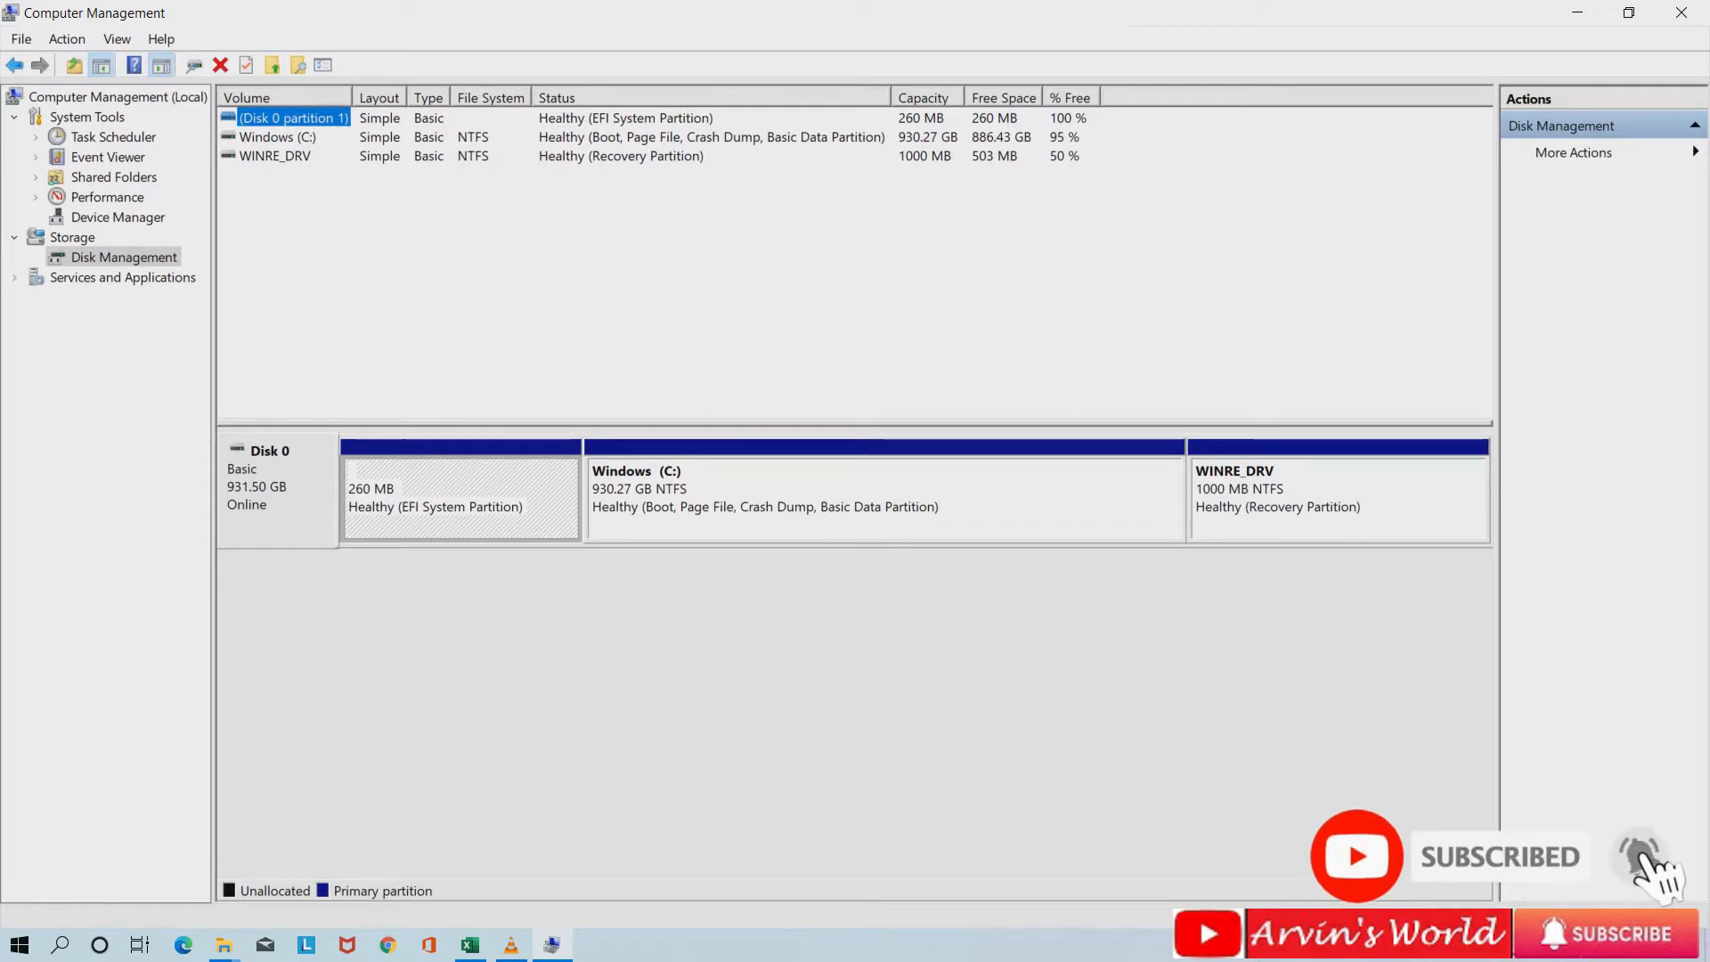
# - Start shrinking the Windows (C:) volume on Disk 0 and move the shrink dialog below the partition list
pyautogui.click(884, 499)
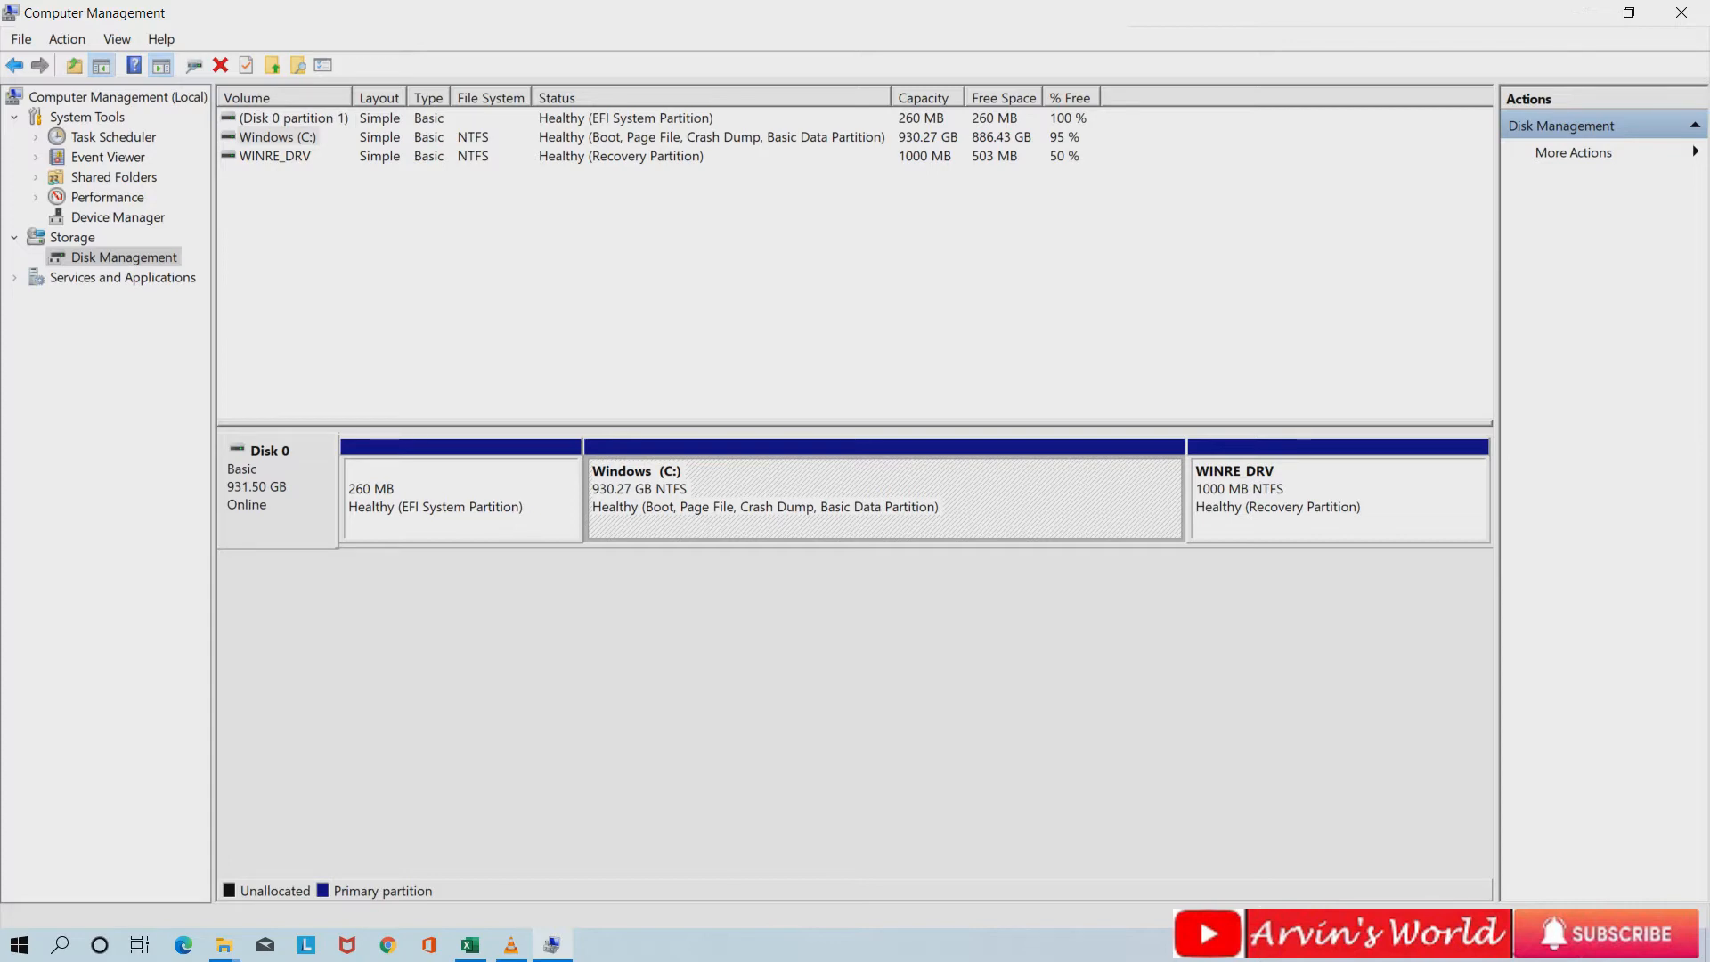
pyautogui.rightClick(1012, 477)
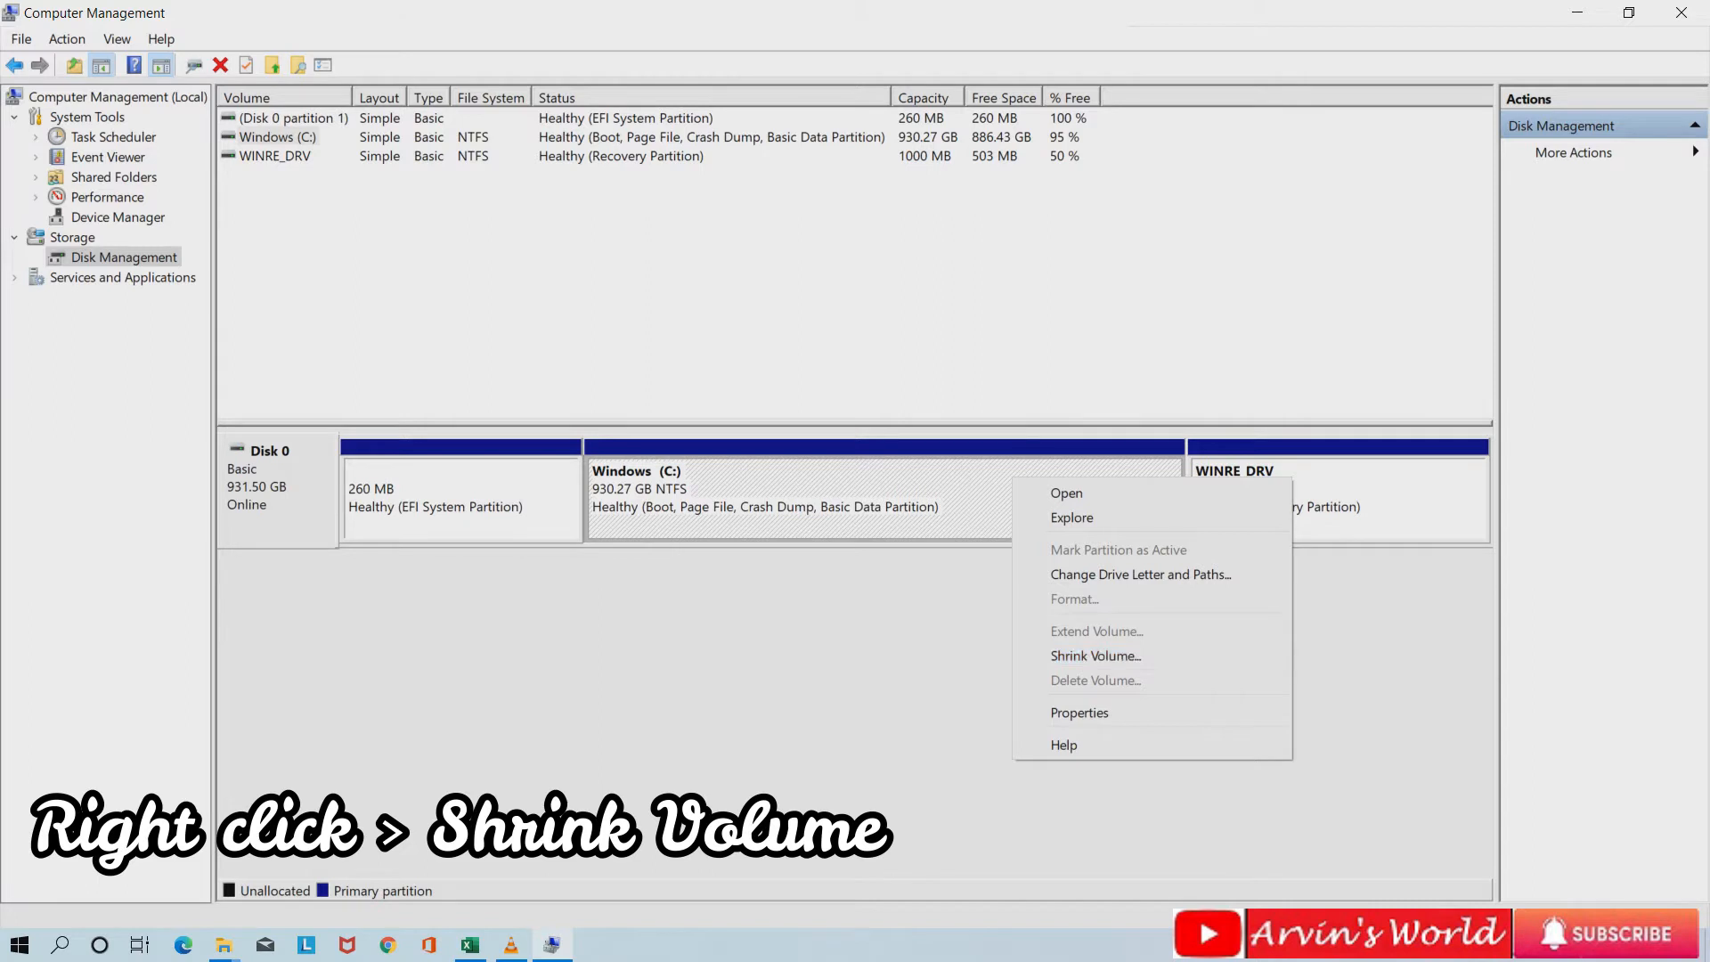
pyautogui.click(1096, 655)
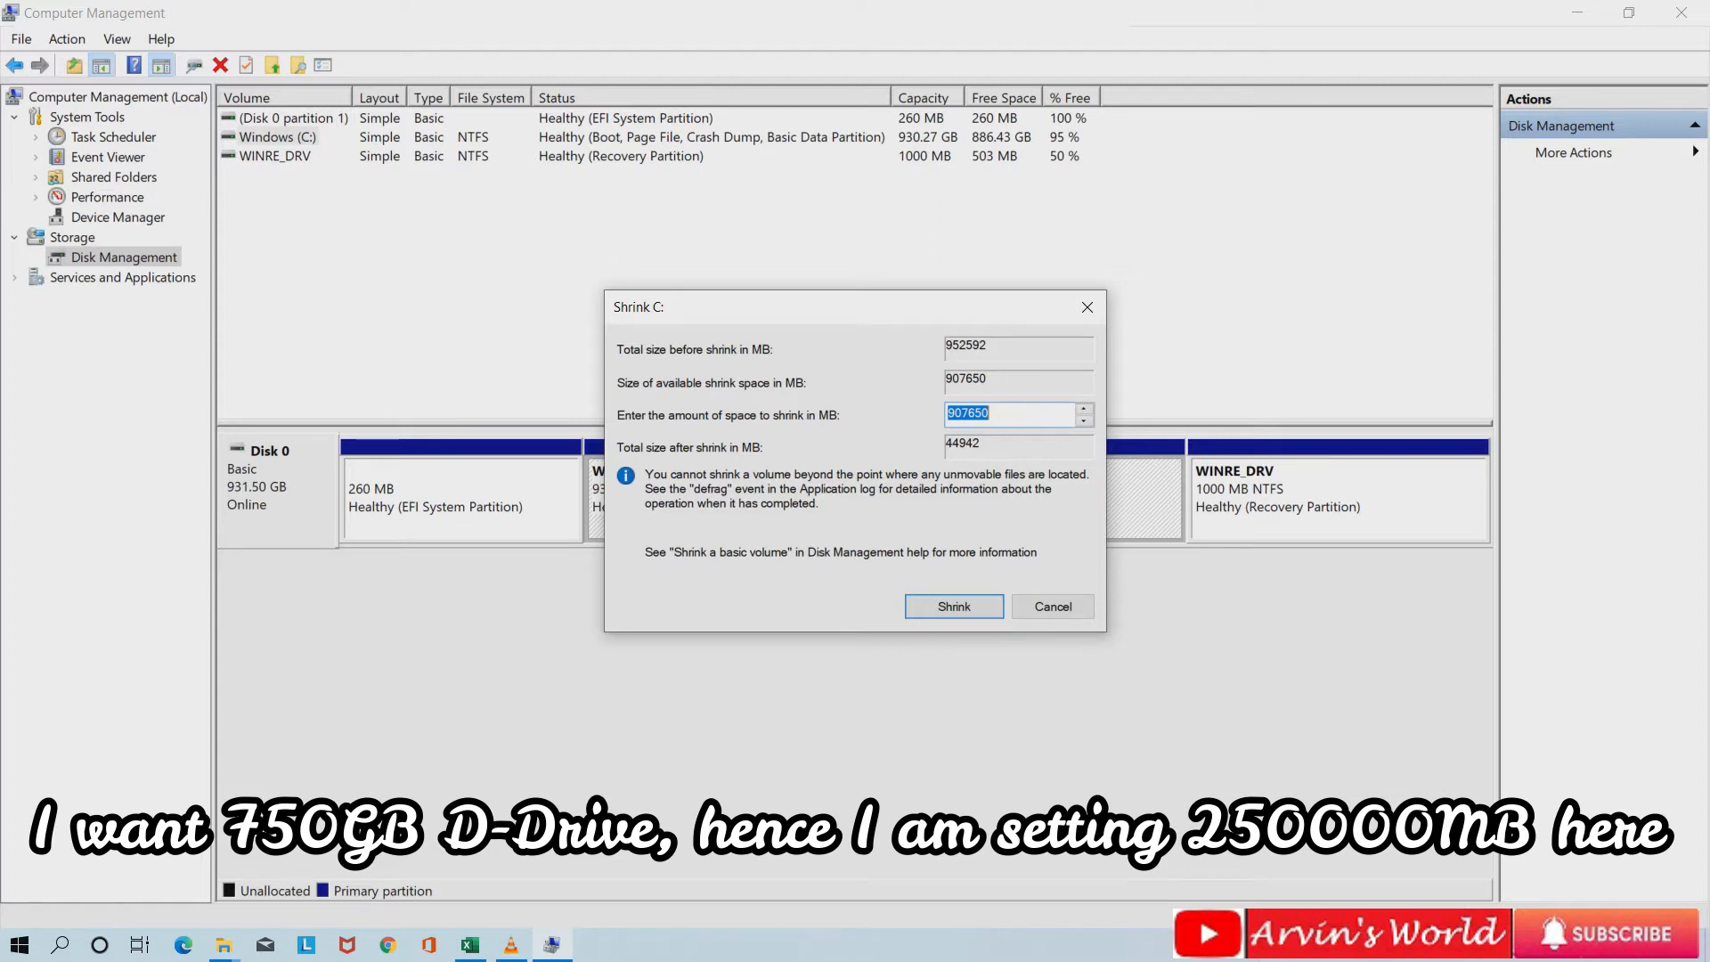
pyautogui.moveTo(828, 307); pyautogui.dragTo(863, 547)
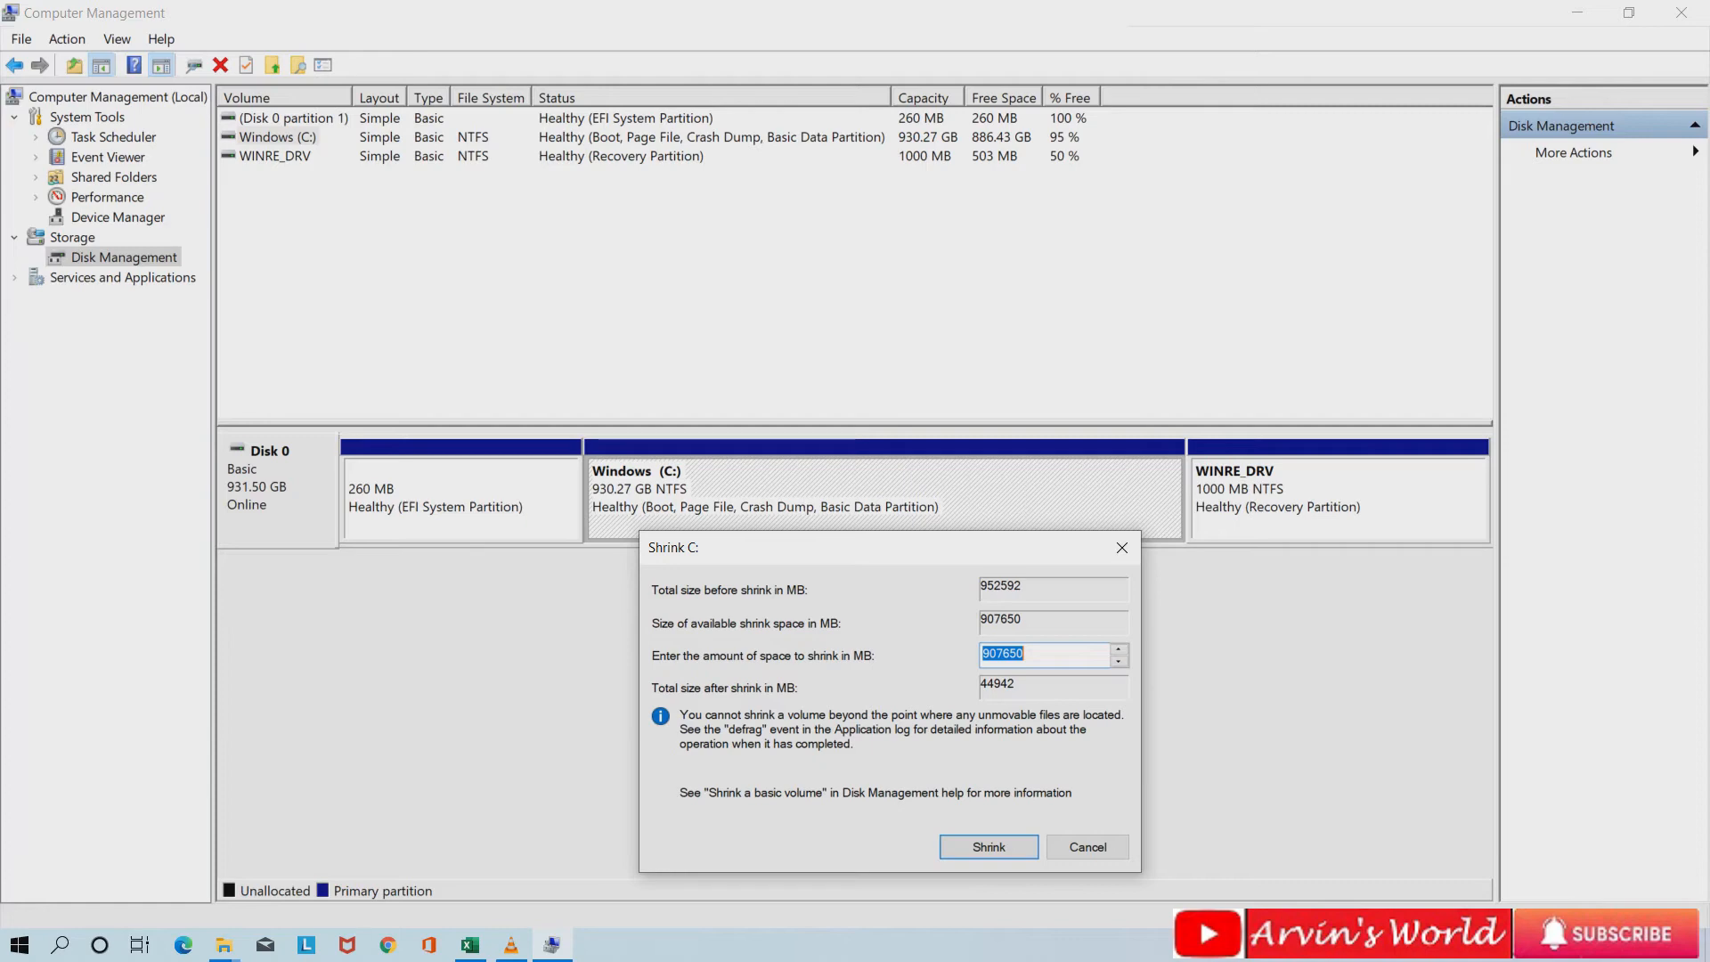
pyautogui.write('200')
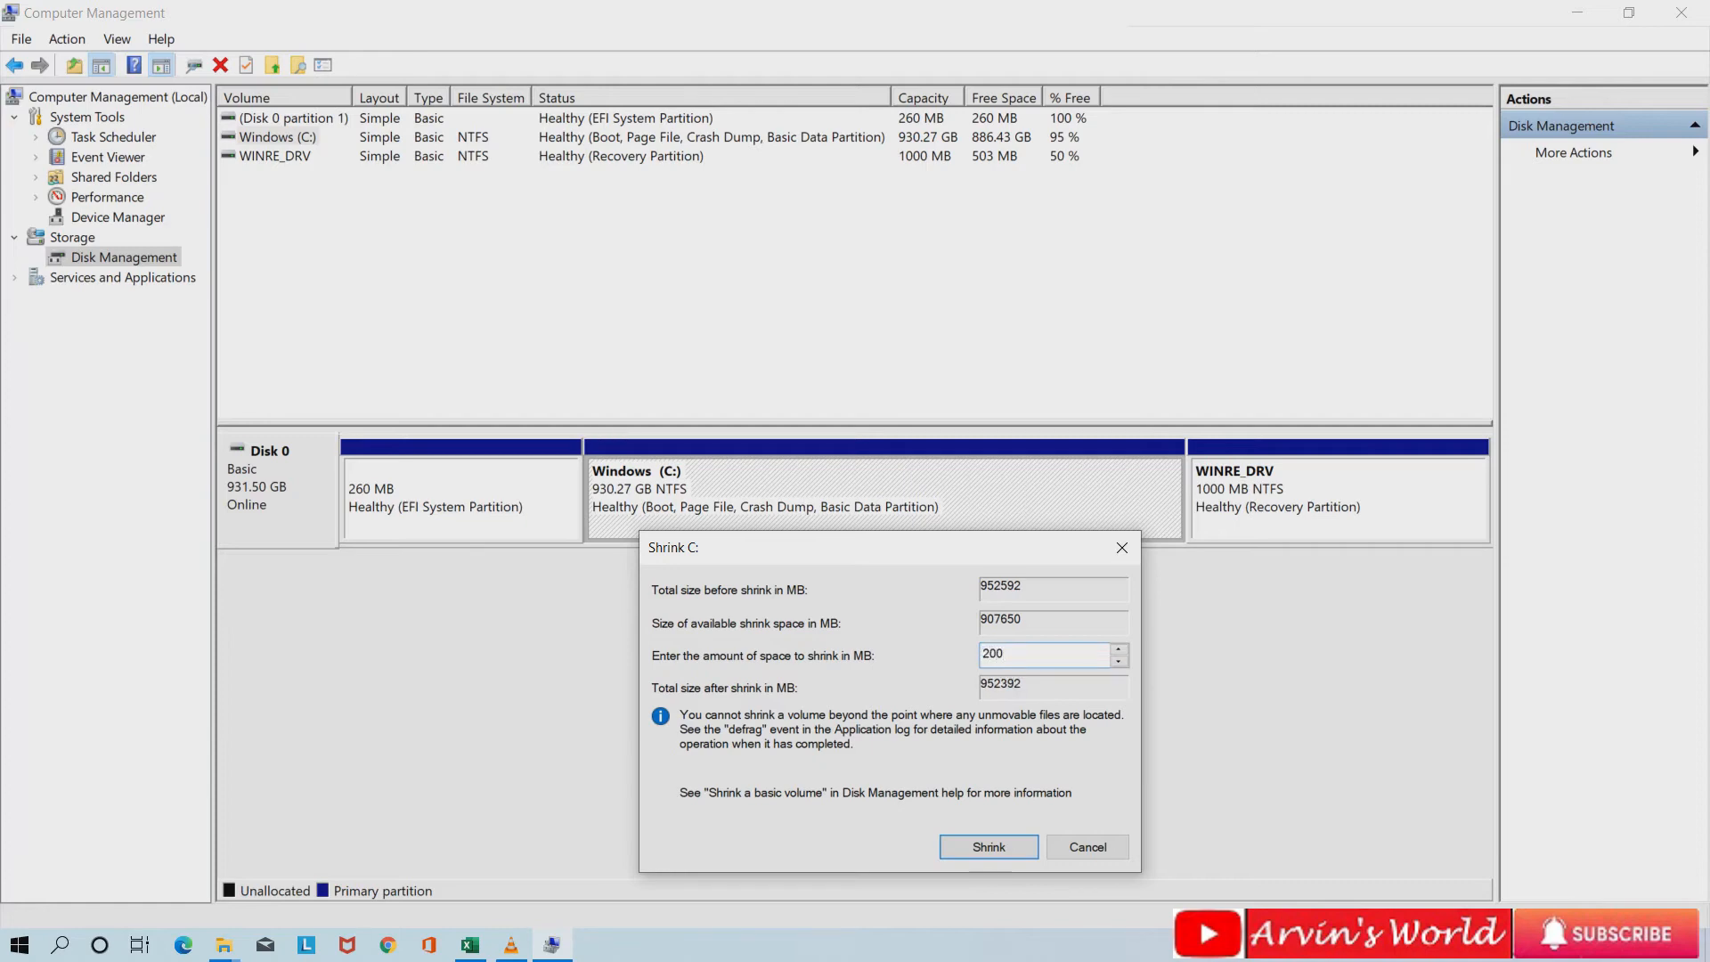
pyautogui.write('000')
pyautogui.press('BackSpace')
pyautogui.press('BackSpace')
pyautogui.press('BackSpace')
pyautogui.press('BackSpace')
pyautogui.press('BackSpace')
pyautogui.press('BackSpace')
pyautogui.write('800')
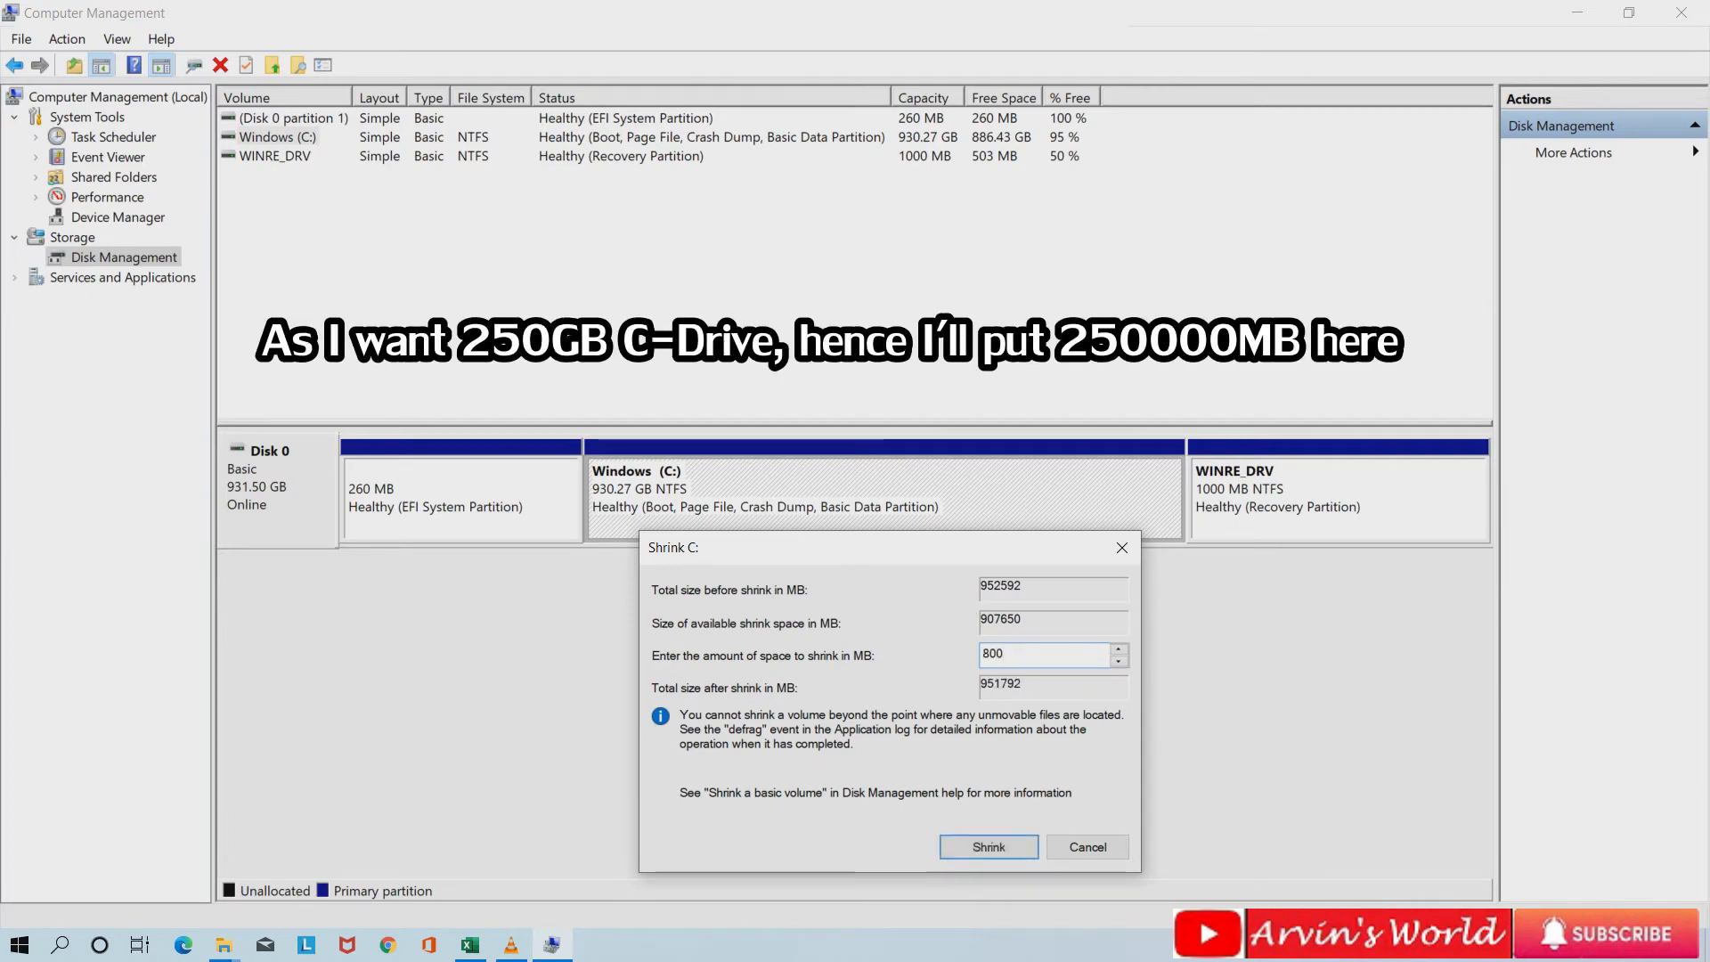
pyautogui.write('000')
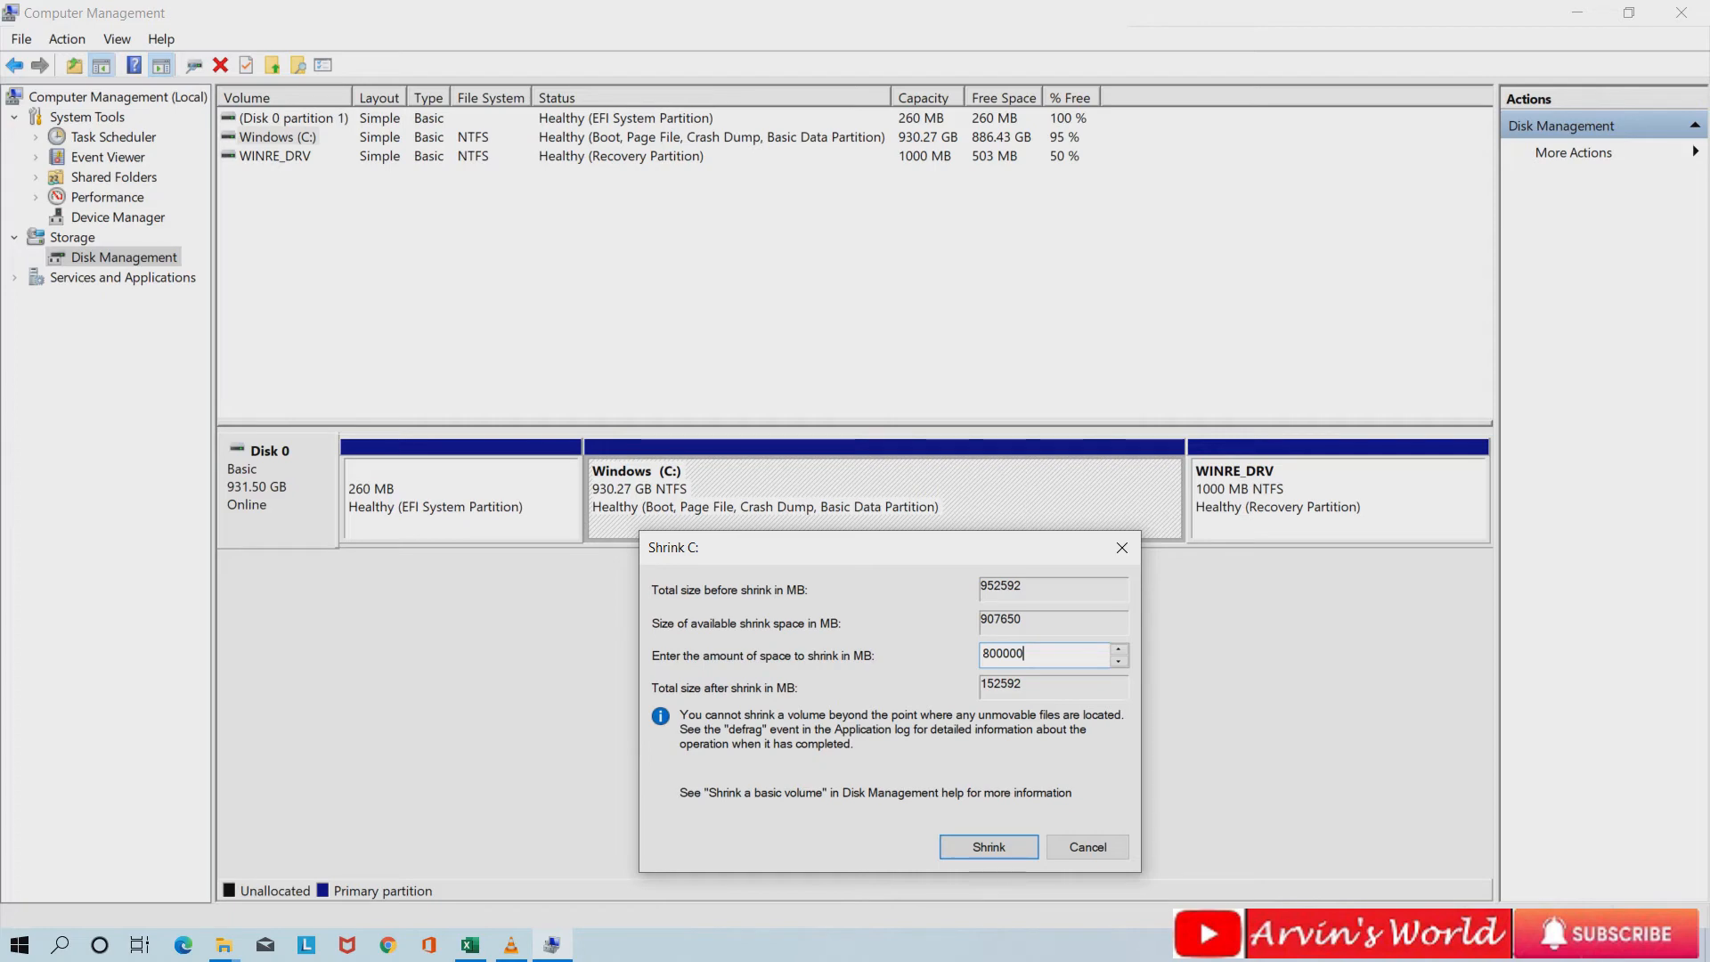
pyautogui.press('BackSpace')
pyautogui.press('BackSpace')
pyautogui.press('BackSpace')
pyautogui.press('BackSpace')
pyautogui.press('BackSpace')
pyautogui.press('BackSpace')
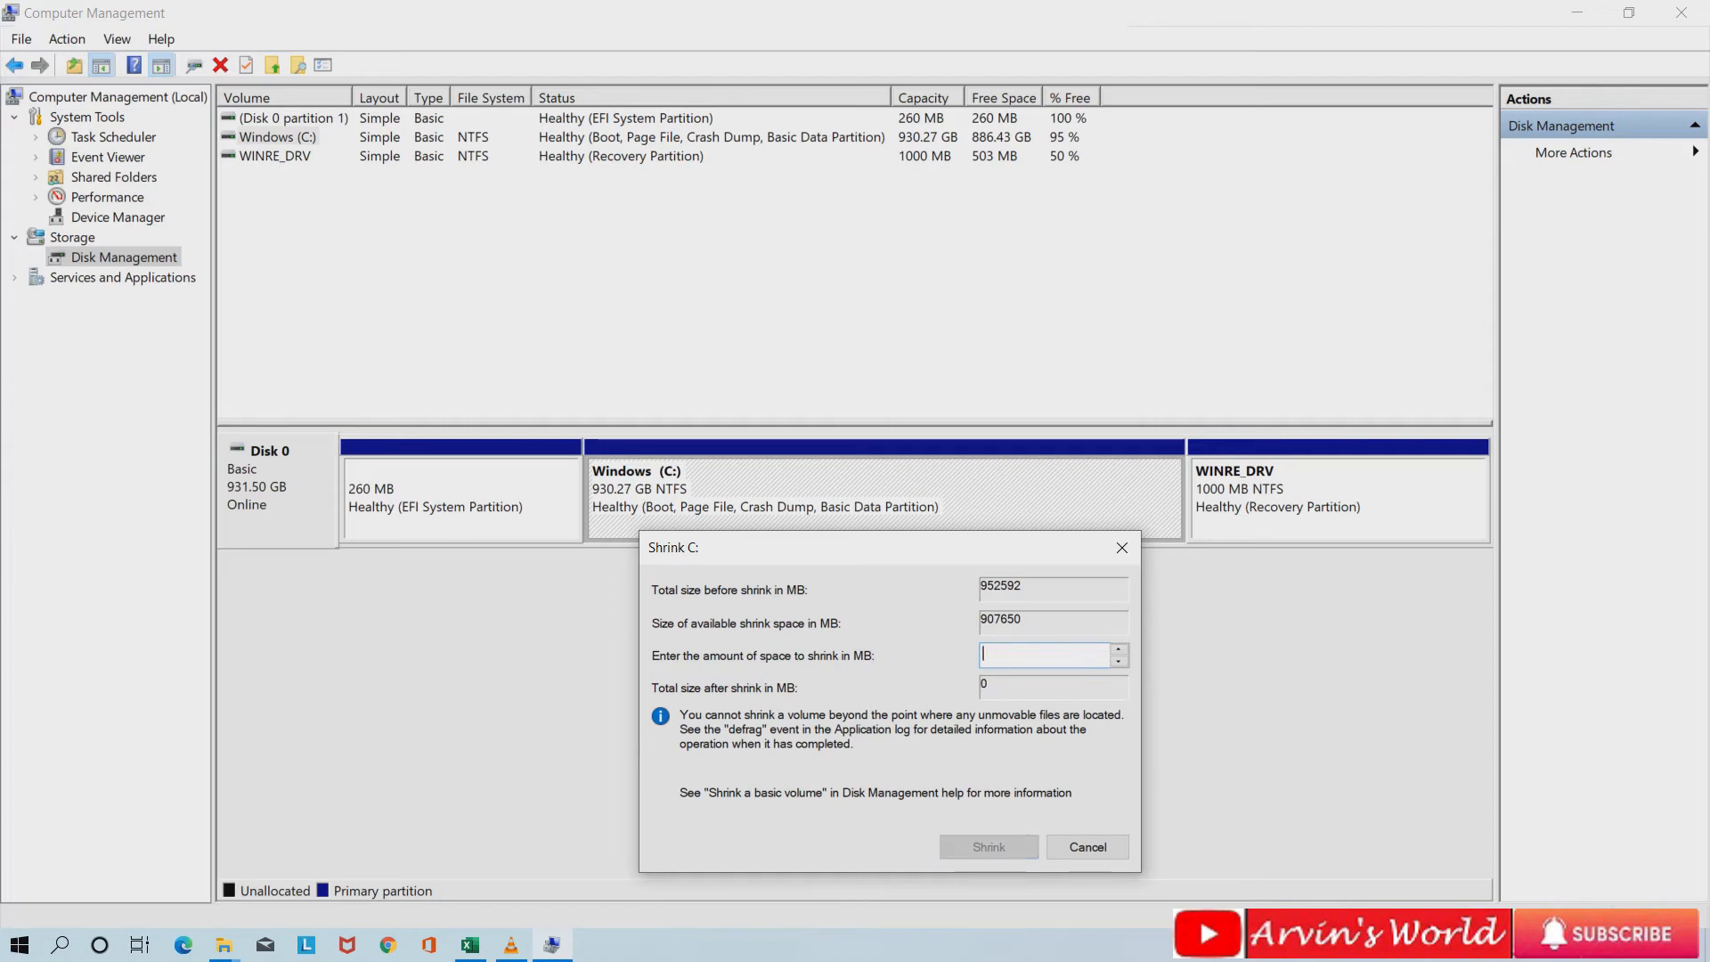
# - Set the amount of space to shrink to 750000 MB and shrink the C: volume
pyautogui.write('750')
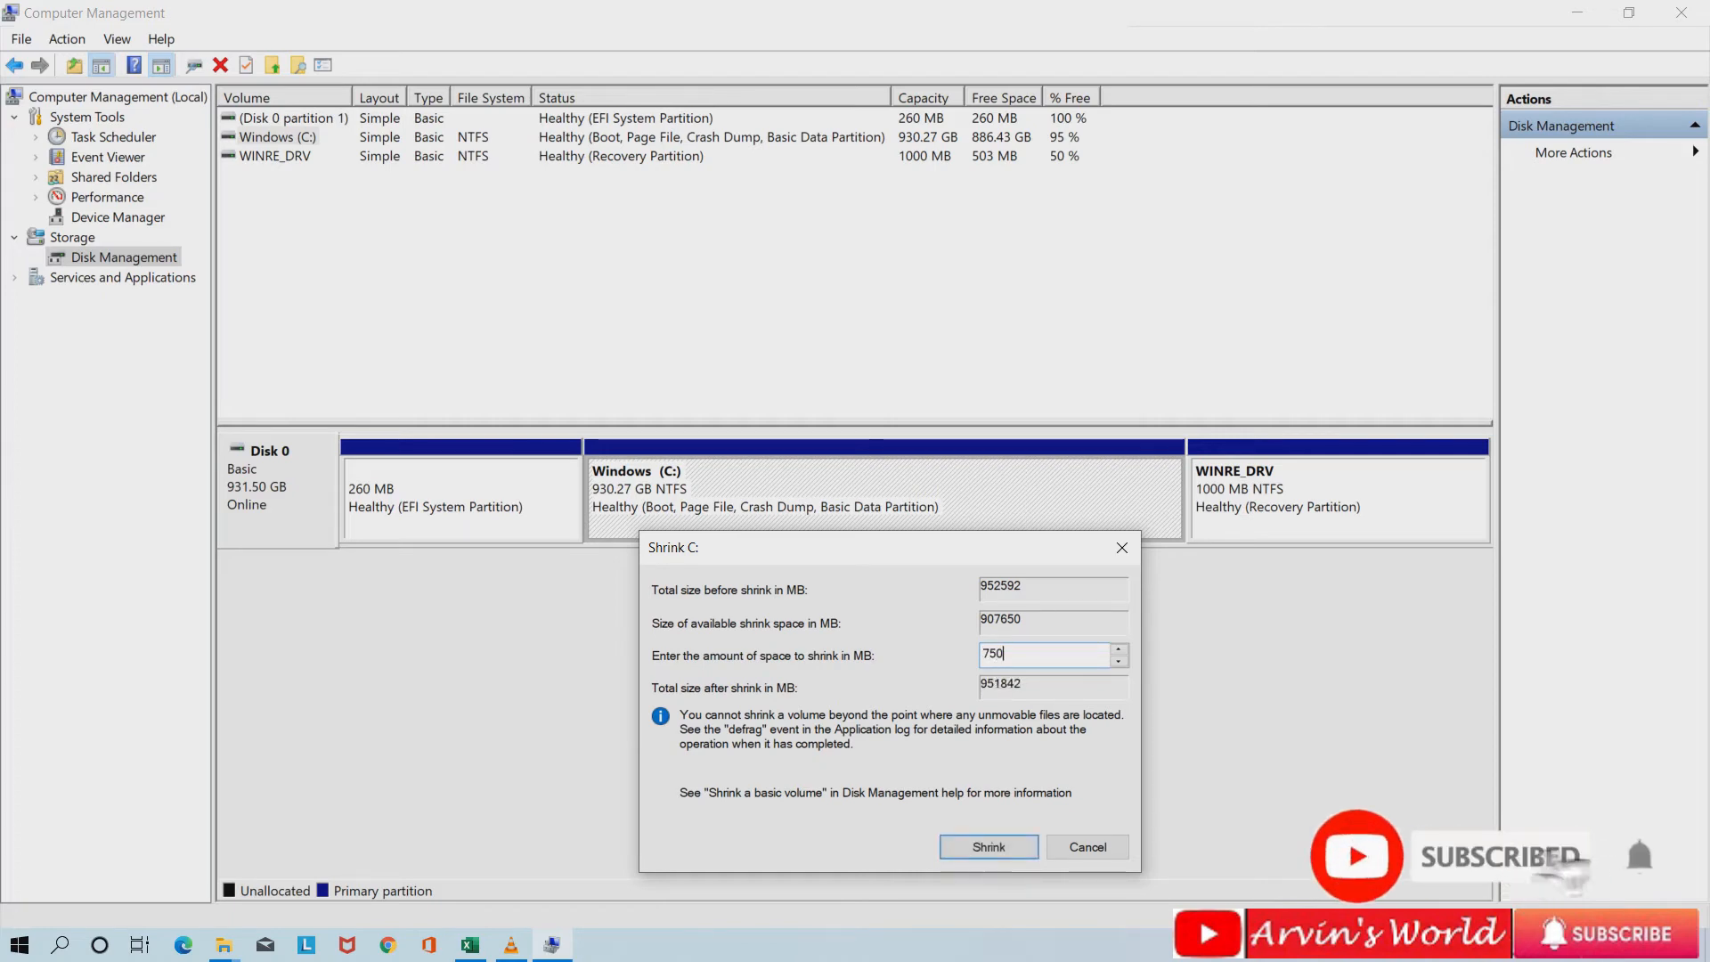
pyautogui.write('000')
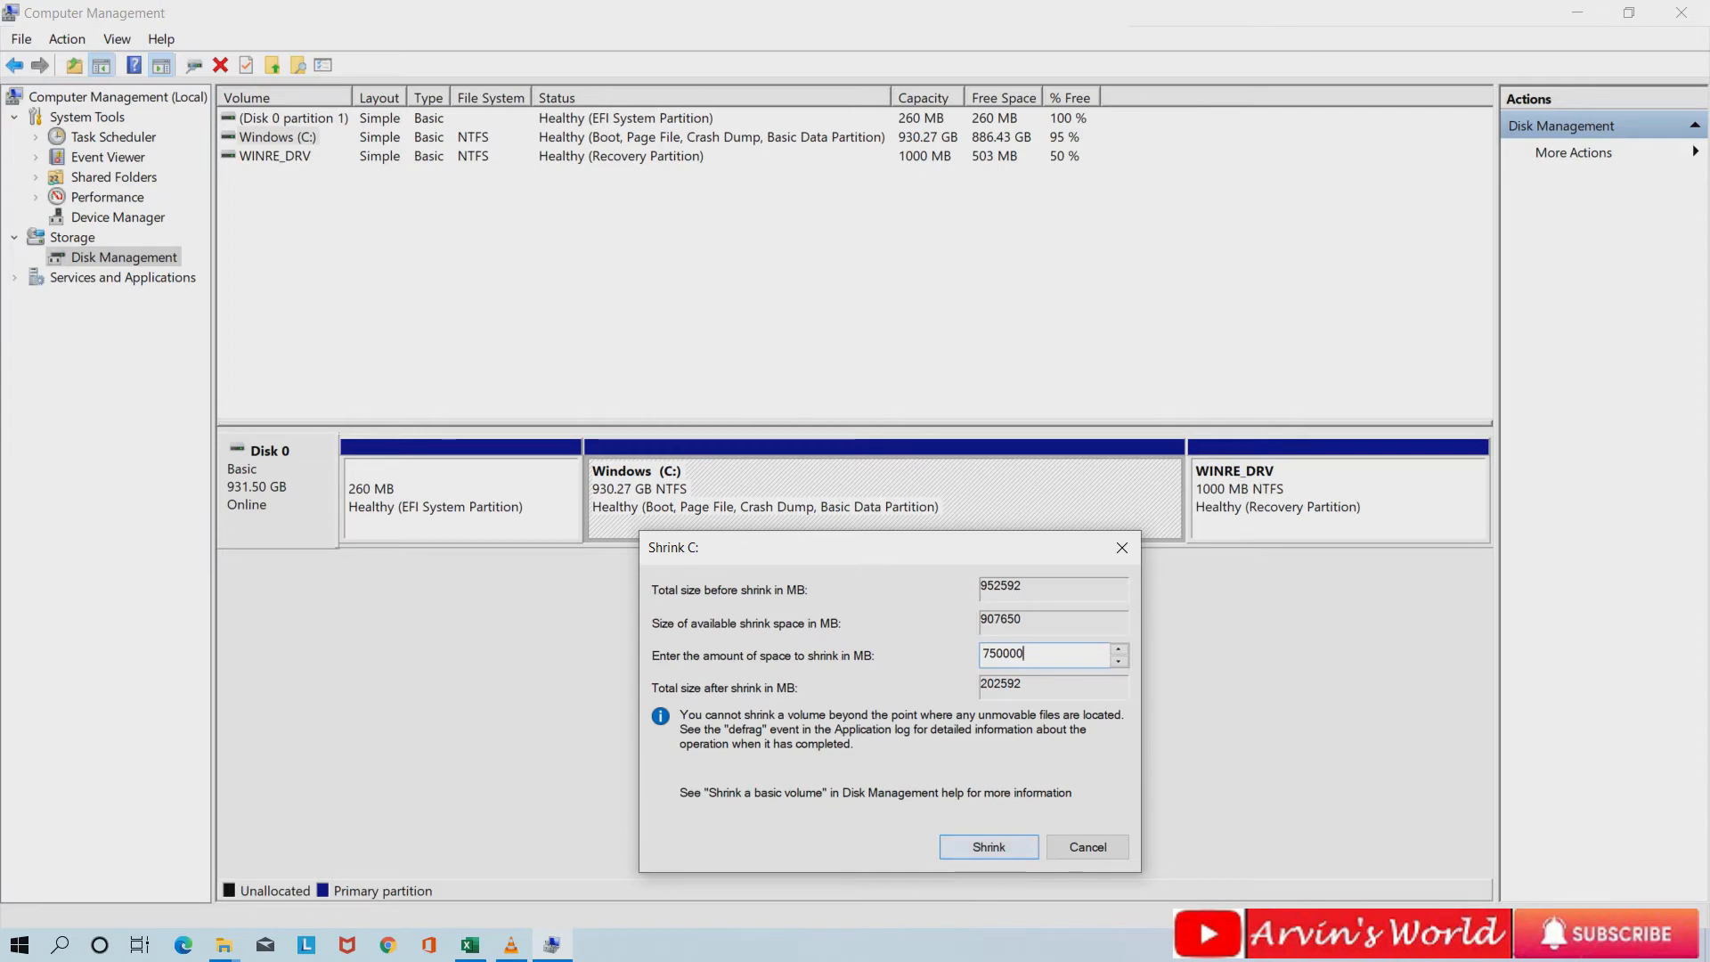
pyautogui.press('Return')
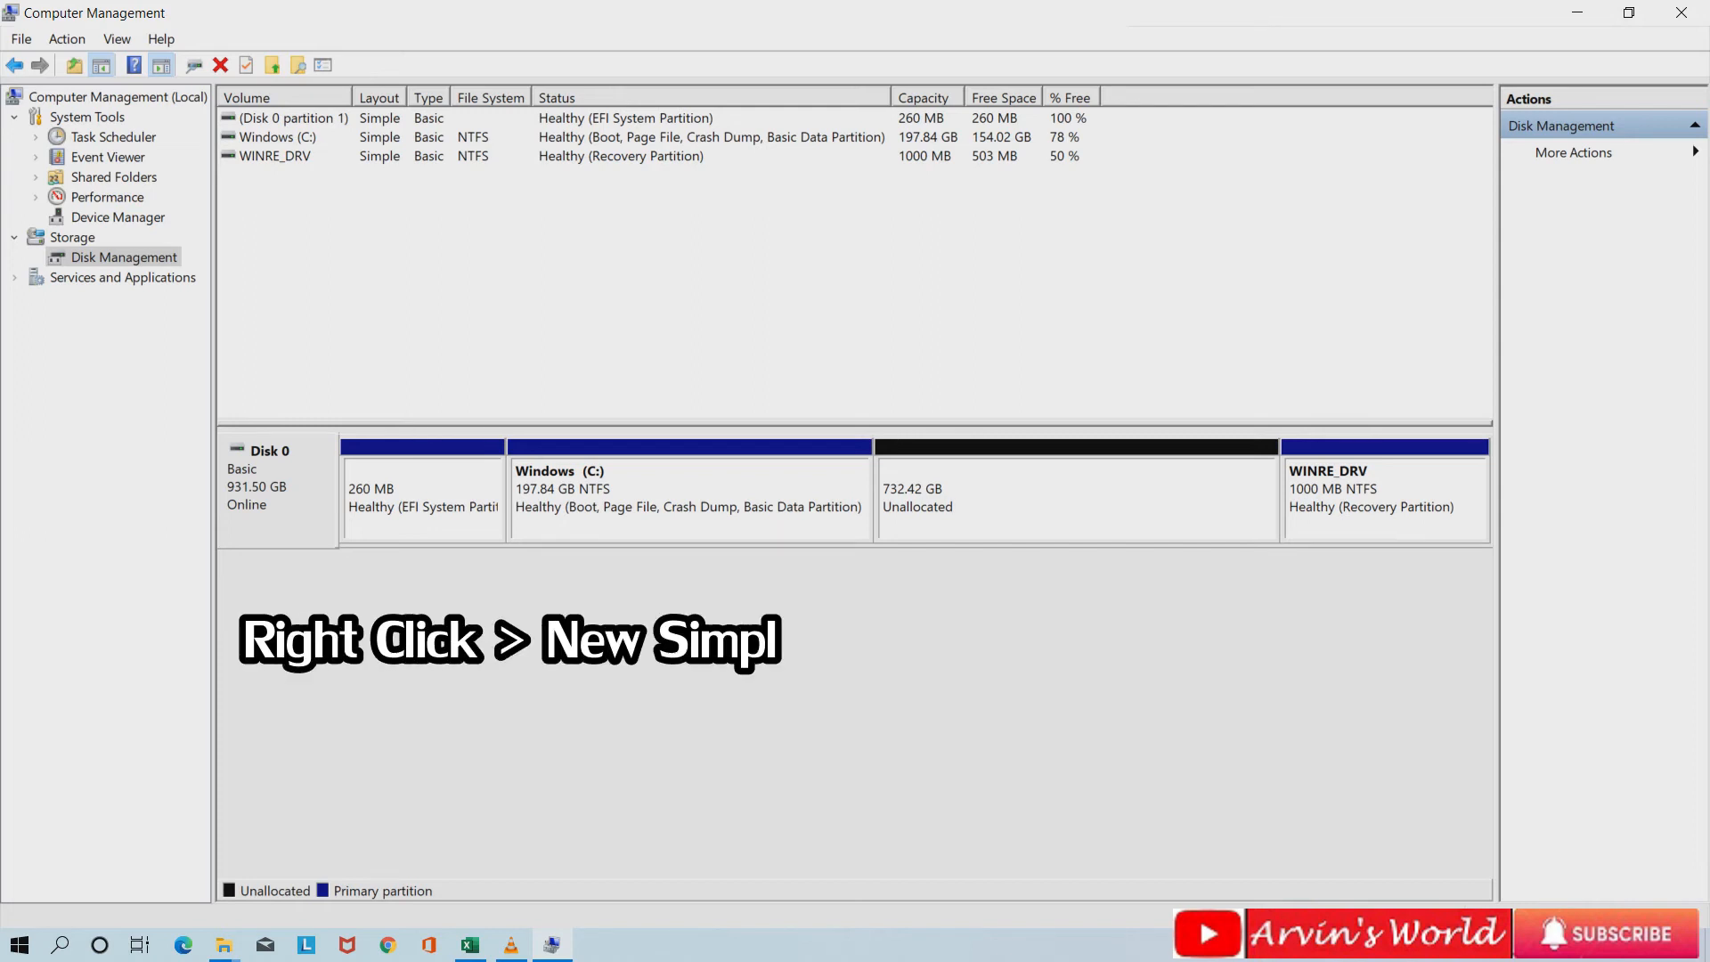
# - Create a new simple volume in the unallocated space of Disk 0, accepting the full size of 749999 MB
pyautogui.rightClick(995, 495)
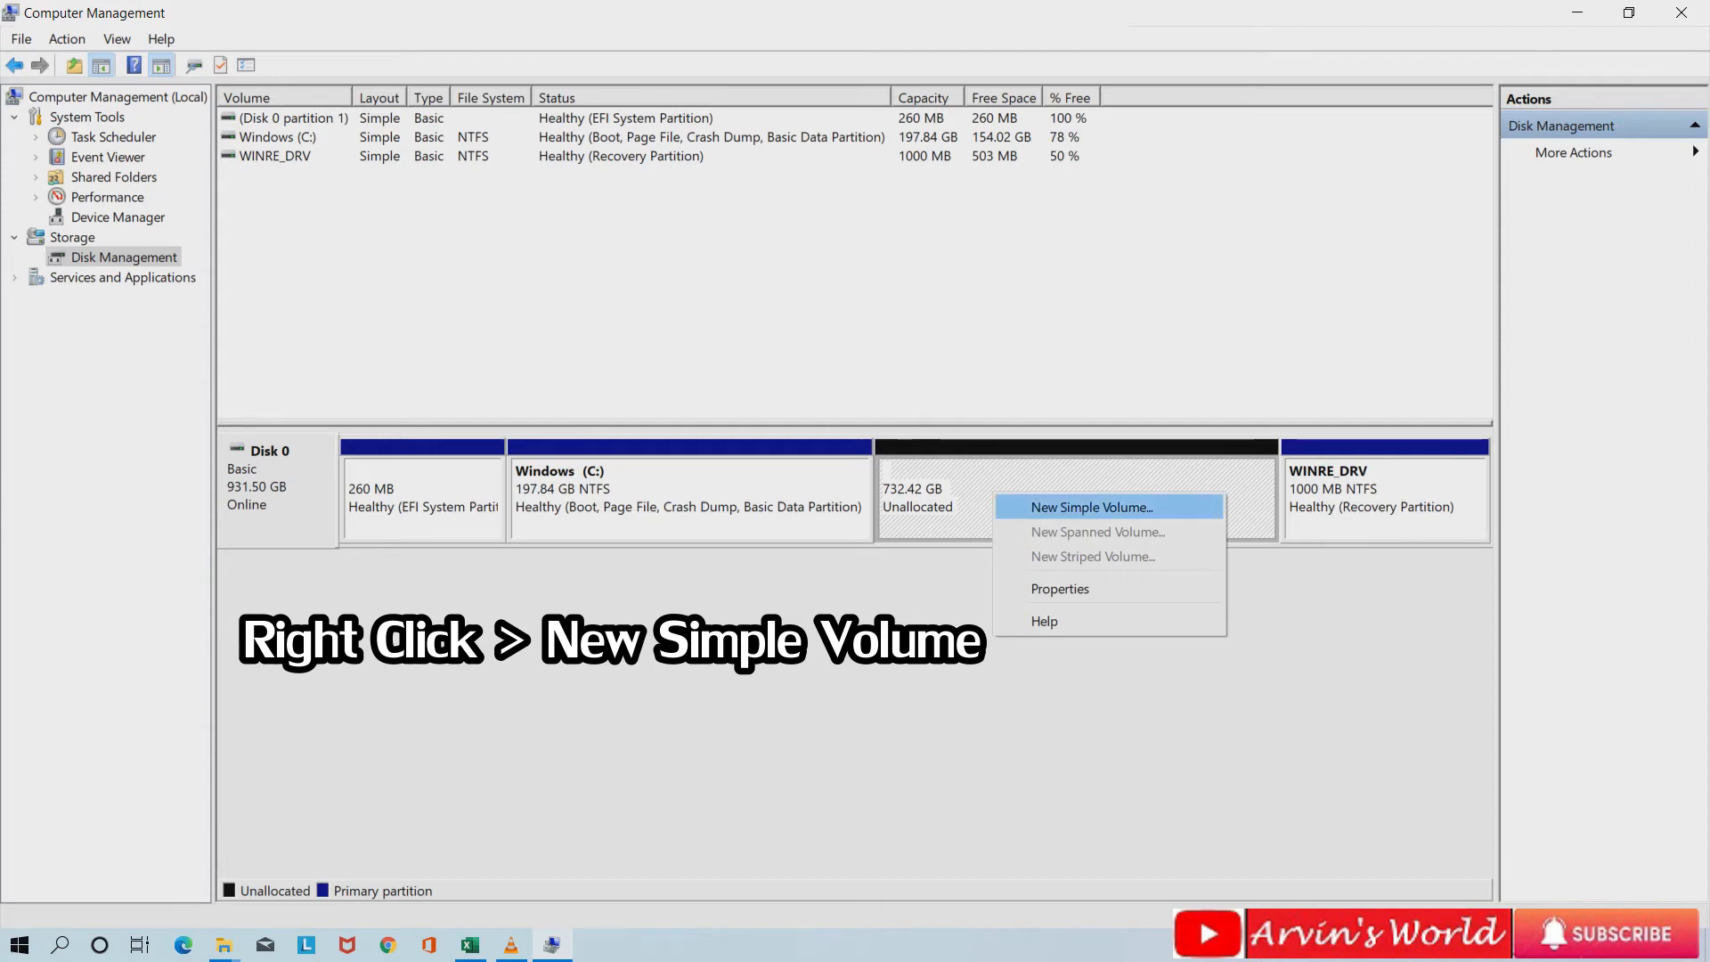
pyautogui.click(1092, 506)
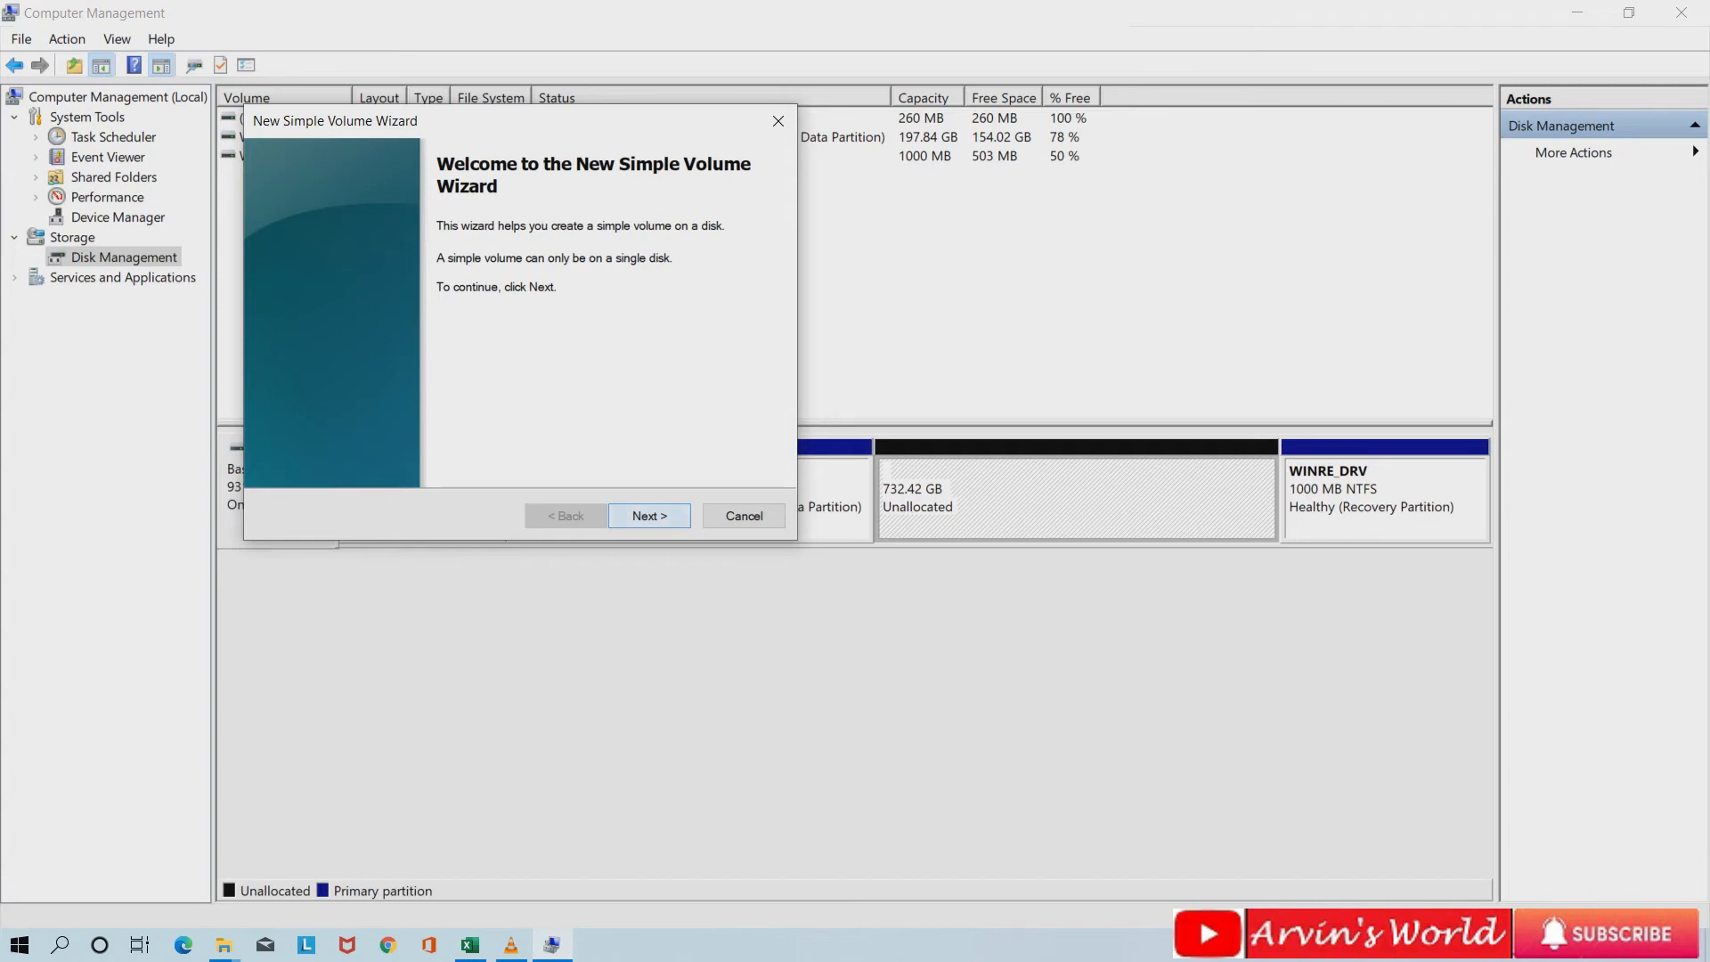
pyautogui.click(650, 516)
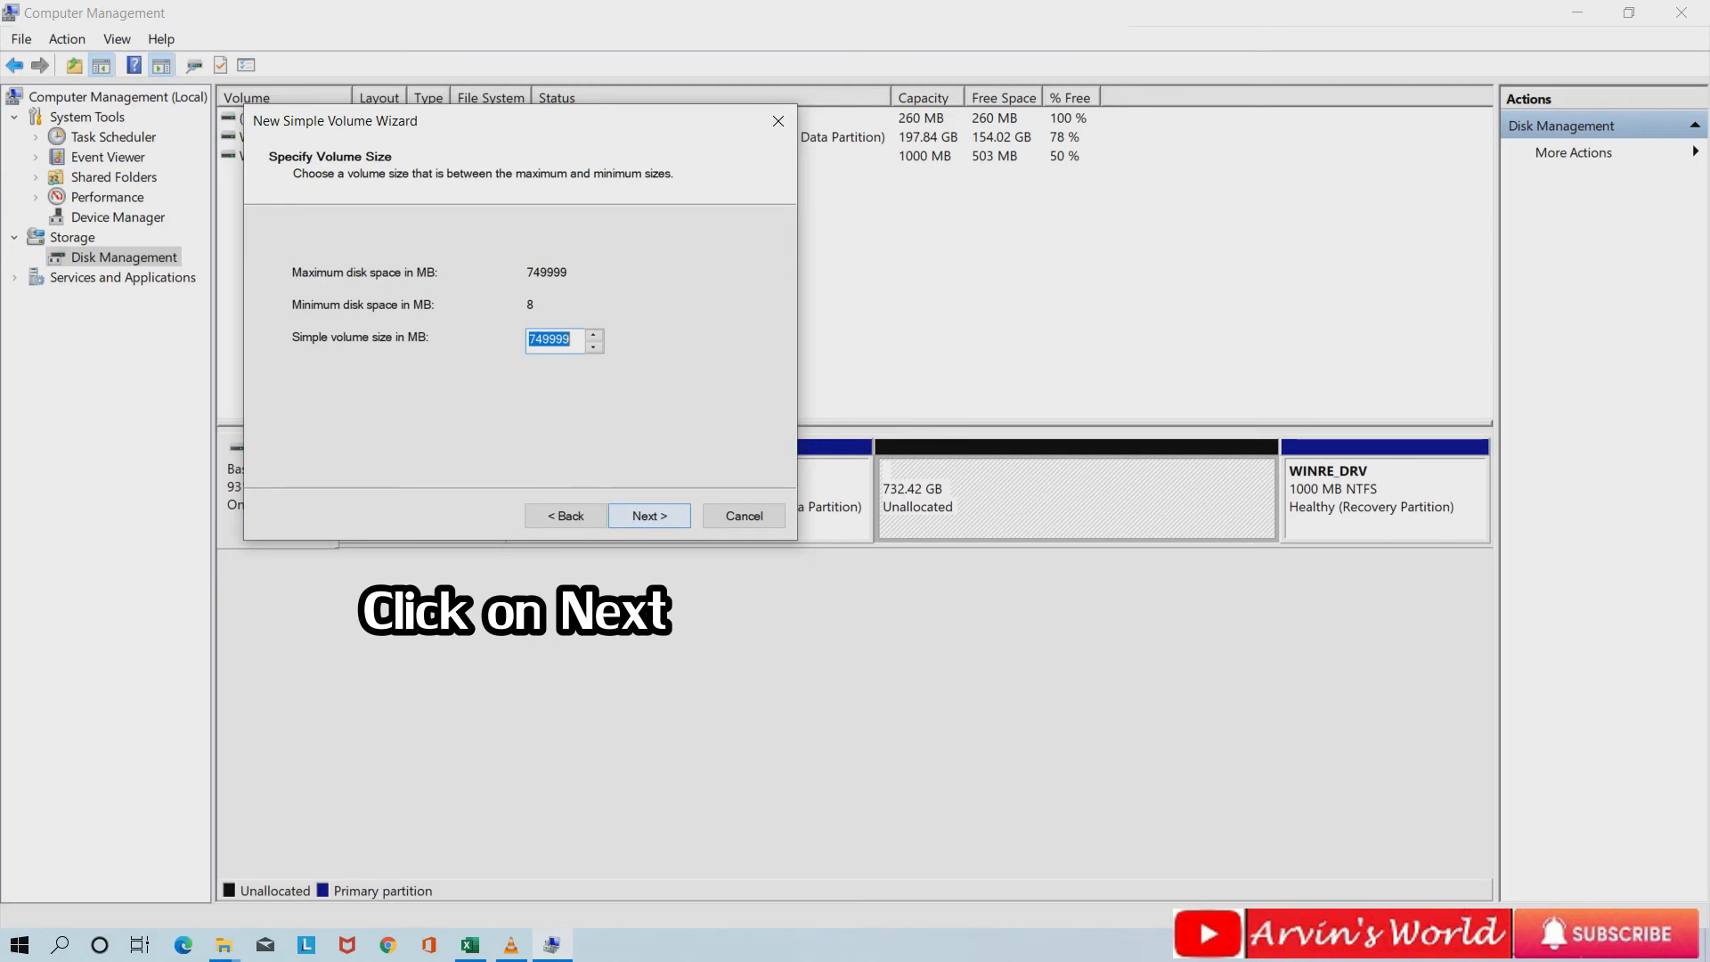
pyautogui.click(649, 516)
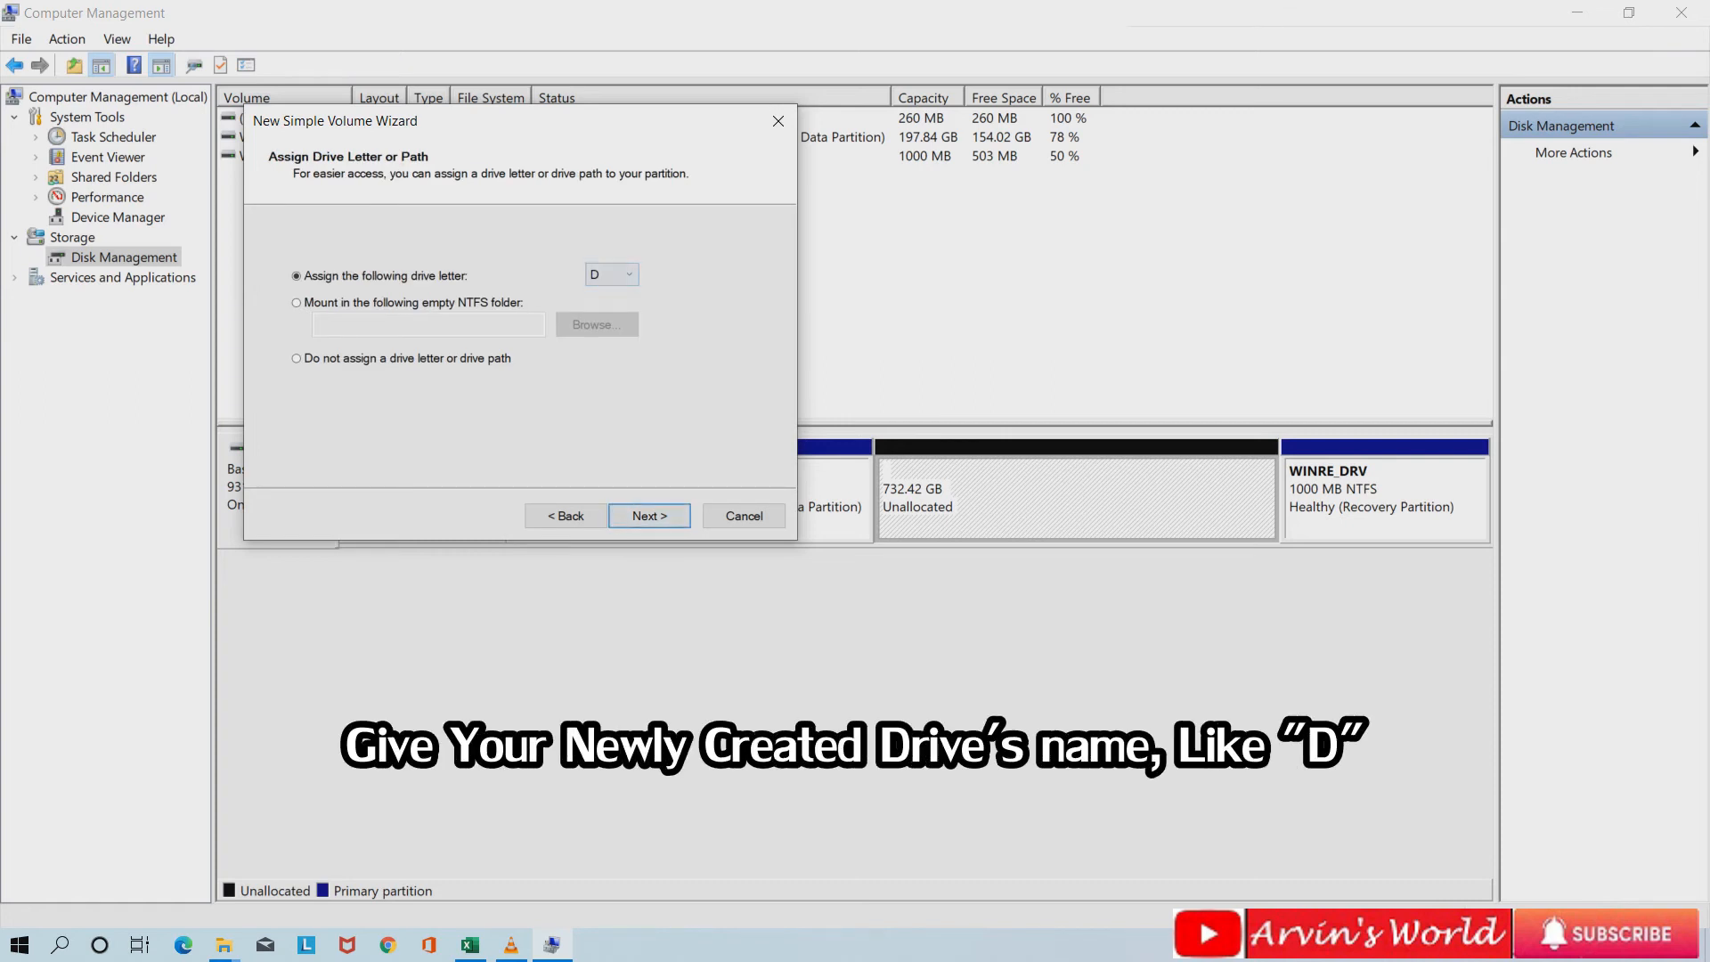
# - Assign drive letter D to the new volume and continue to the format settings
pyautogui.click(612, 274)
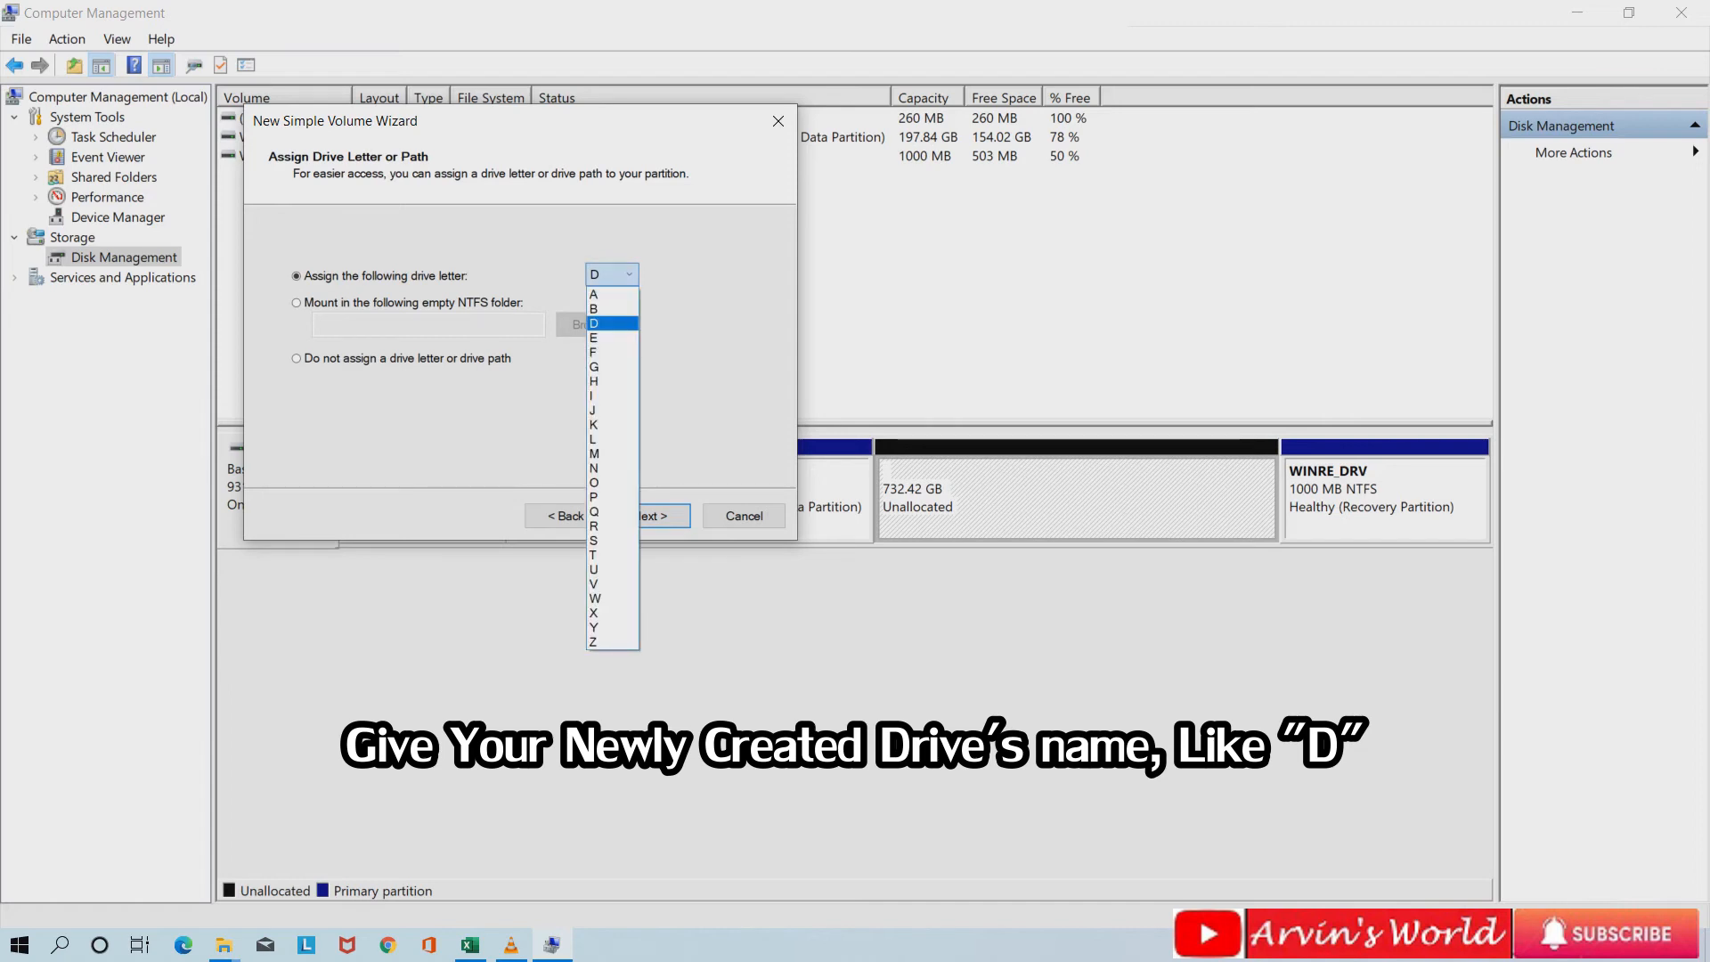
pyautogui.click(612, 274)
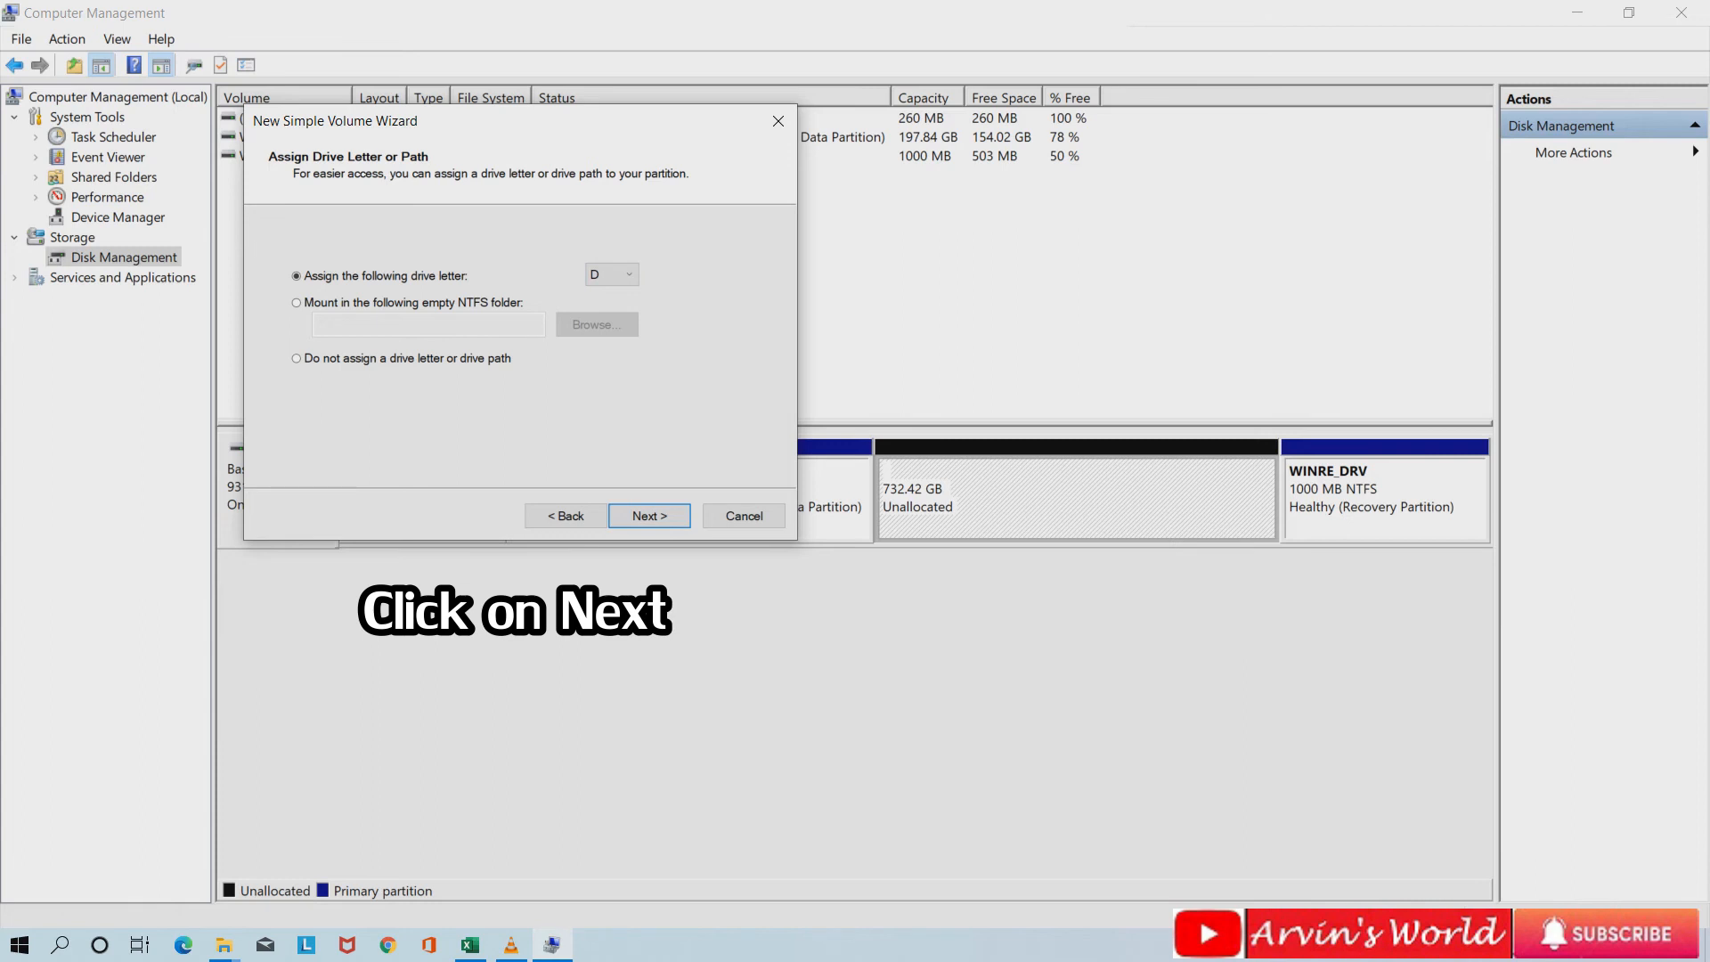
pyautogui.click(650, 515)
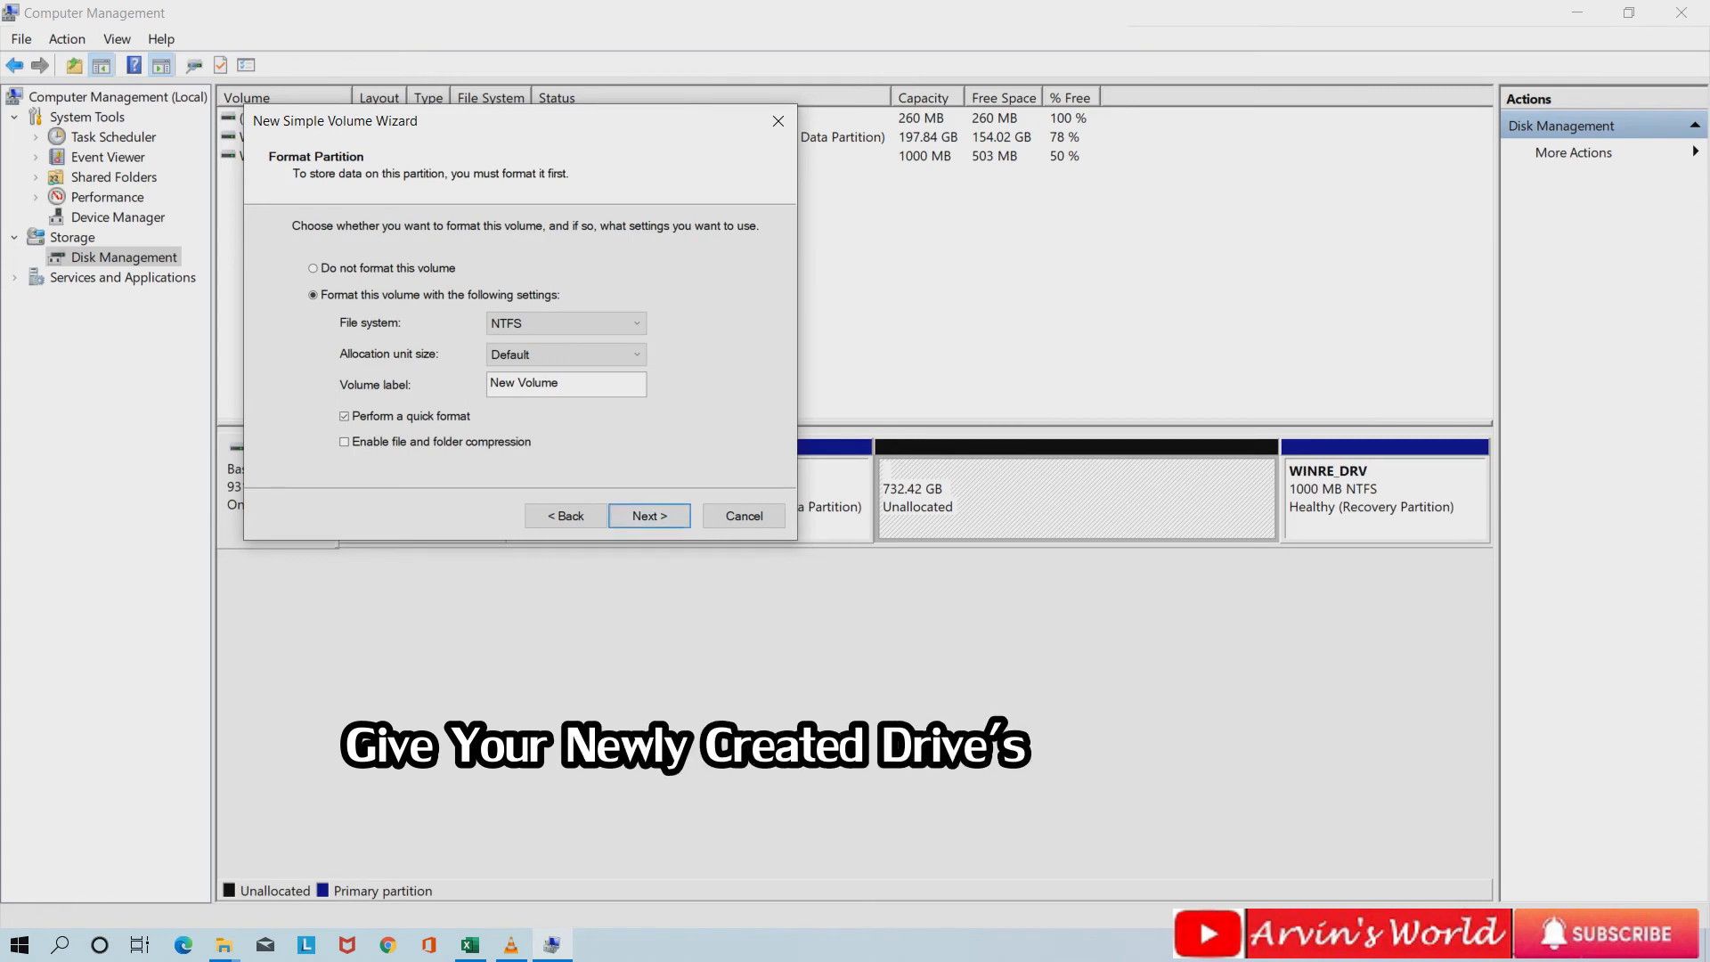
# - Replace the volume label with the owner's first name, keep the NTFS quick format, and finish creating the volume
pyautogui.click(570, 384)
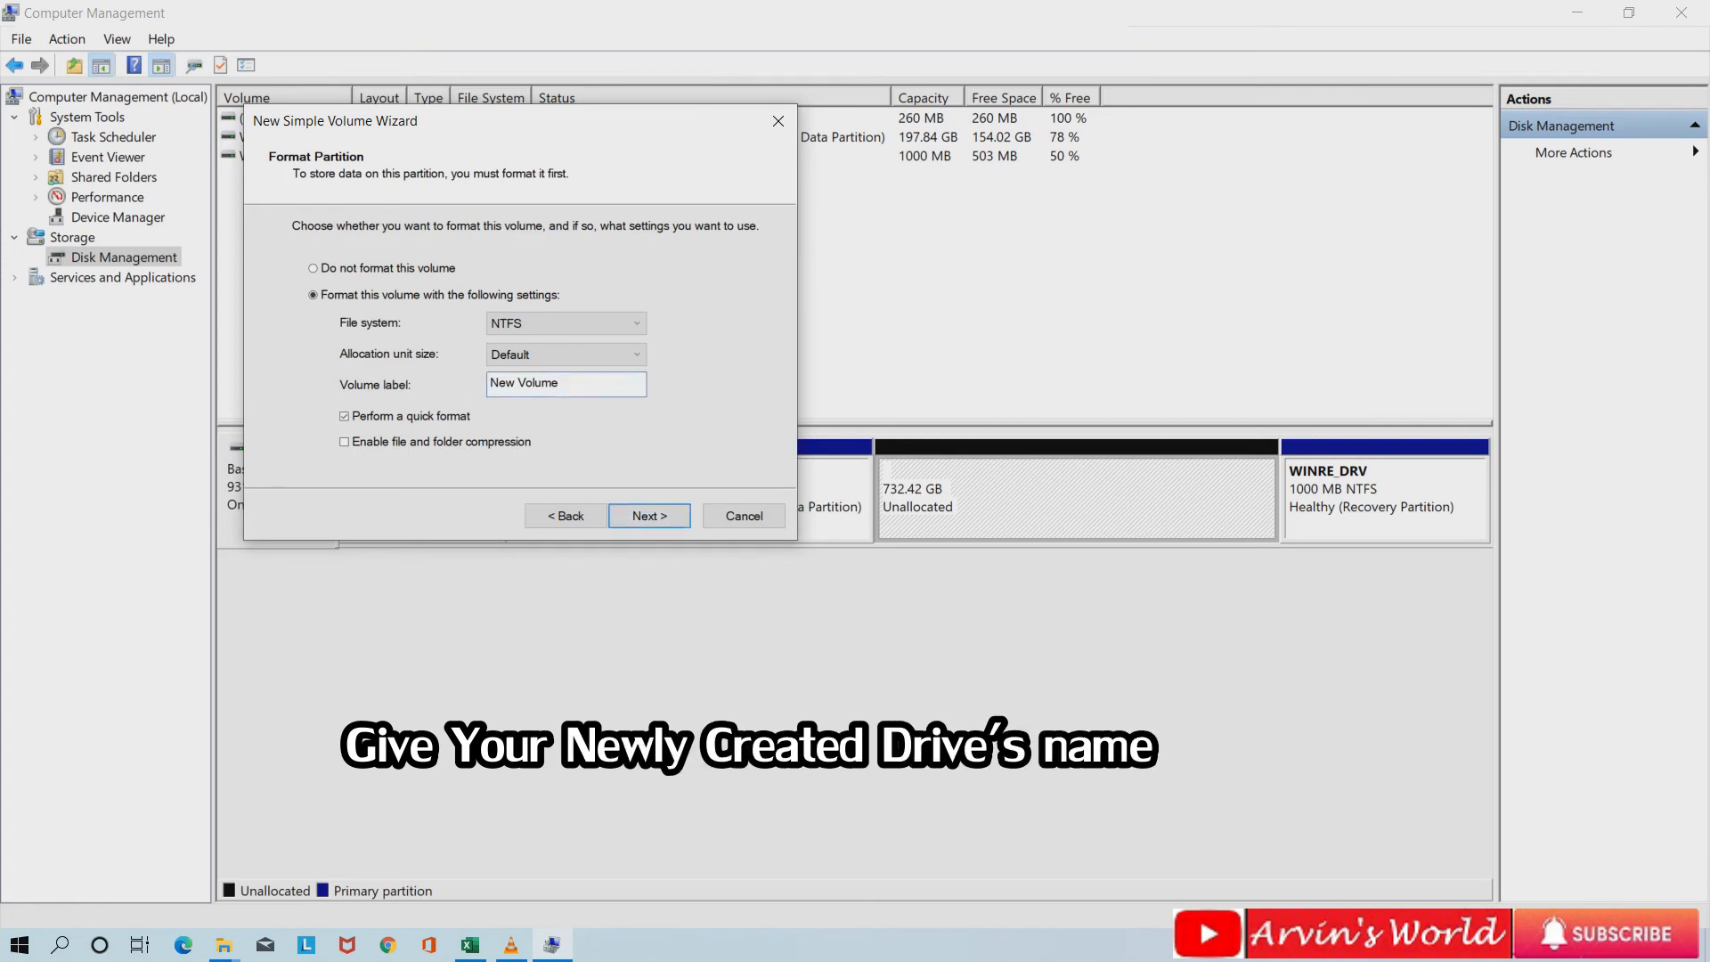
pyautogui.press('BackSpace')
pyautogui.press('BackSpace')
pyautogui.press('BackSpace')
pyautogui.press('BackSpace')
pyautogui.press('BackSpace')
pyautogui.press('BackSpace')
pyautogui.press('BackSpace')
pyautogui.press('BackSpace')
pyautogui.press('BackSpace')
pyautogui.write('Arvin')
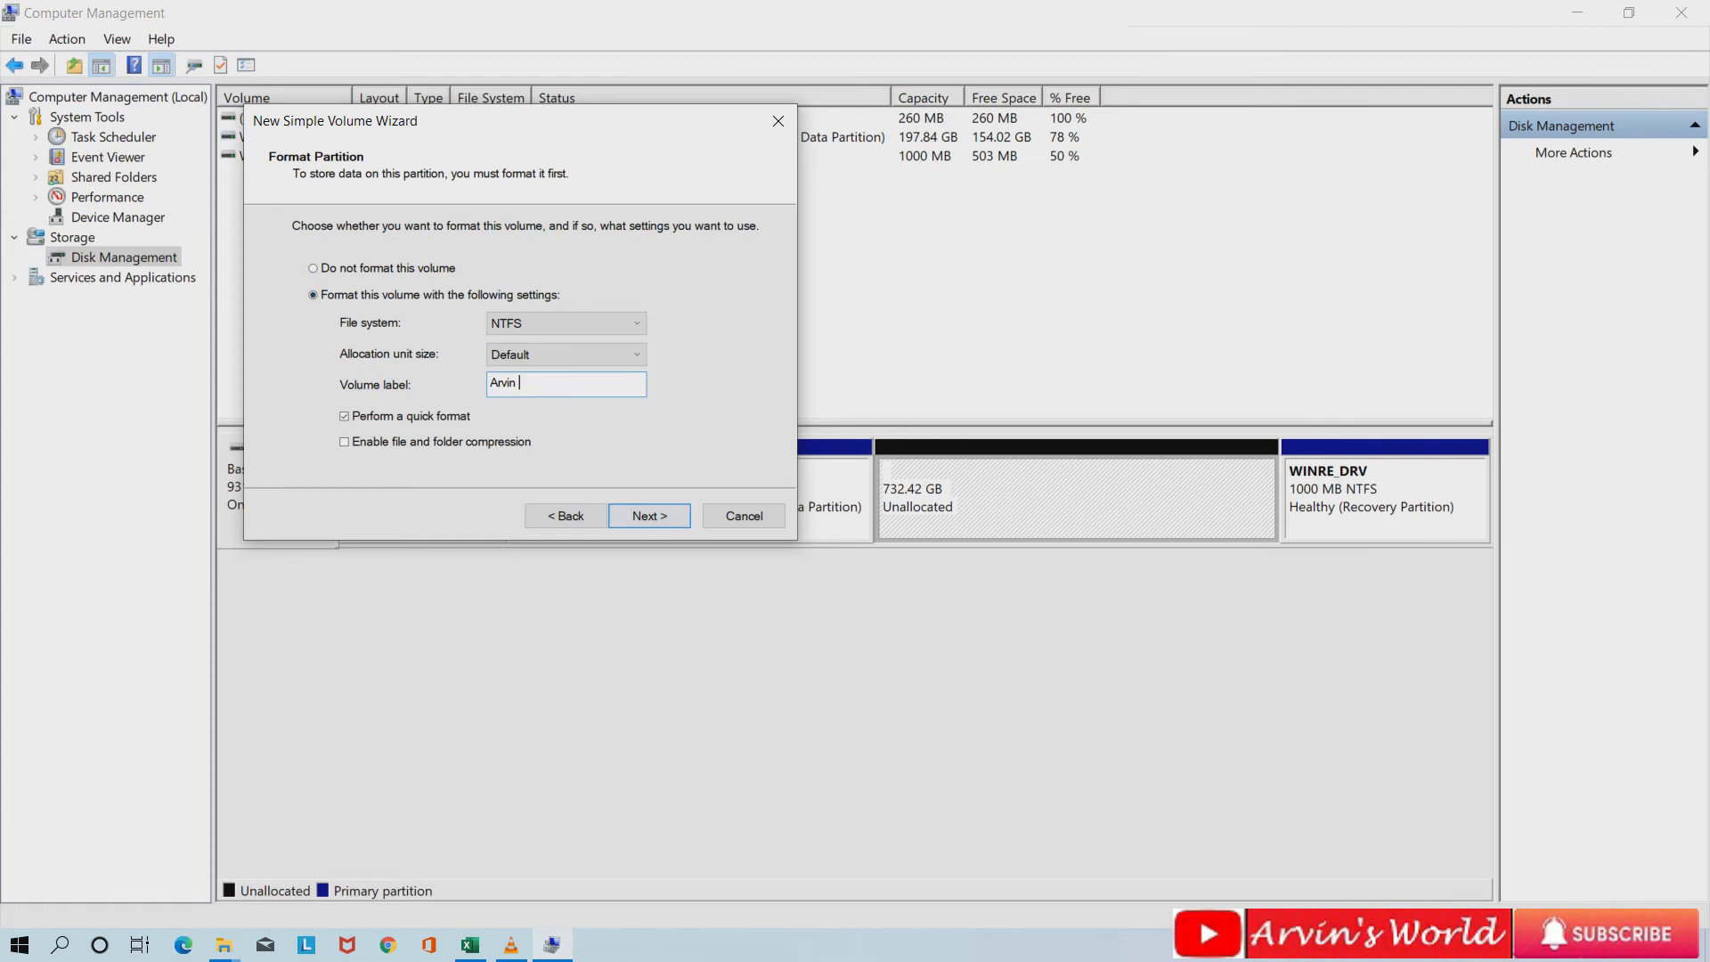
pyautogui.click(649, 515)
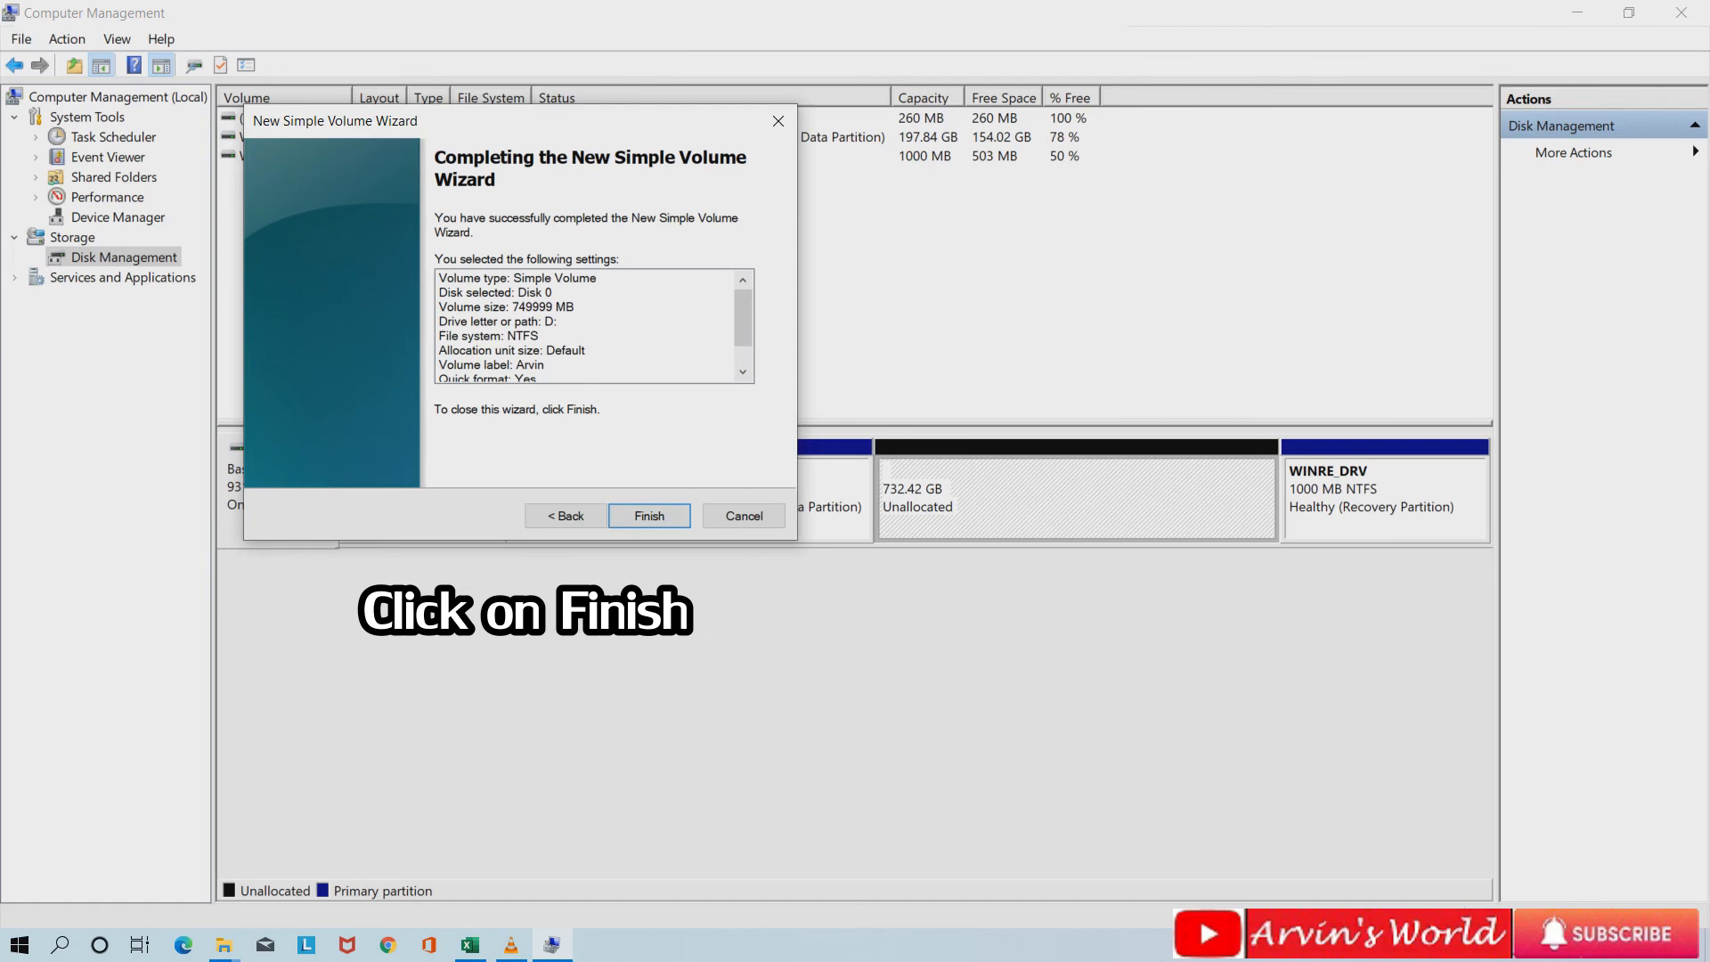
pyautogui.click(649, 516)
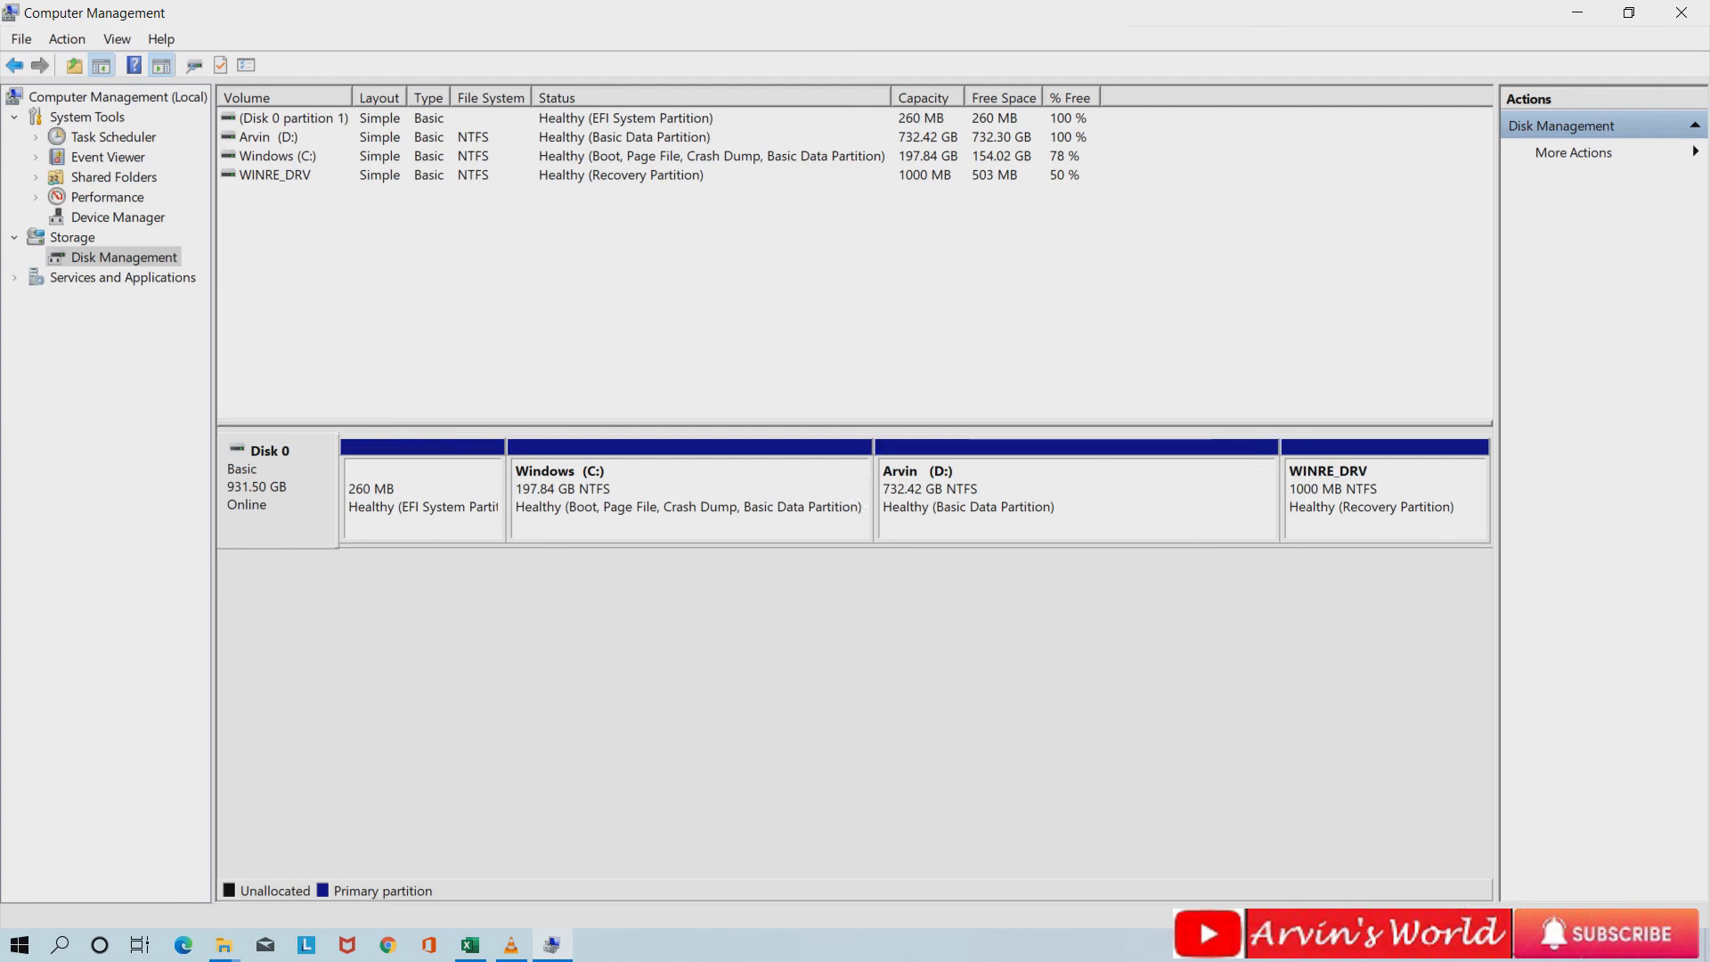
# - Switch to This PC in File Explorer and examine the properties of the new D: drive
pyautogui.click(224, 944)
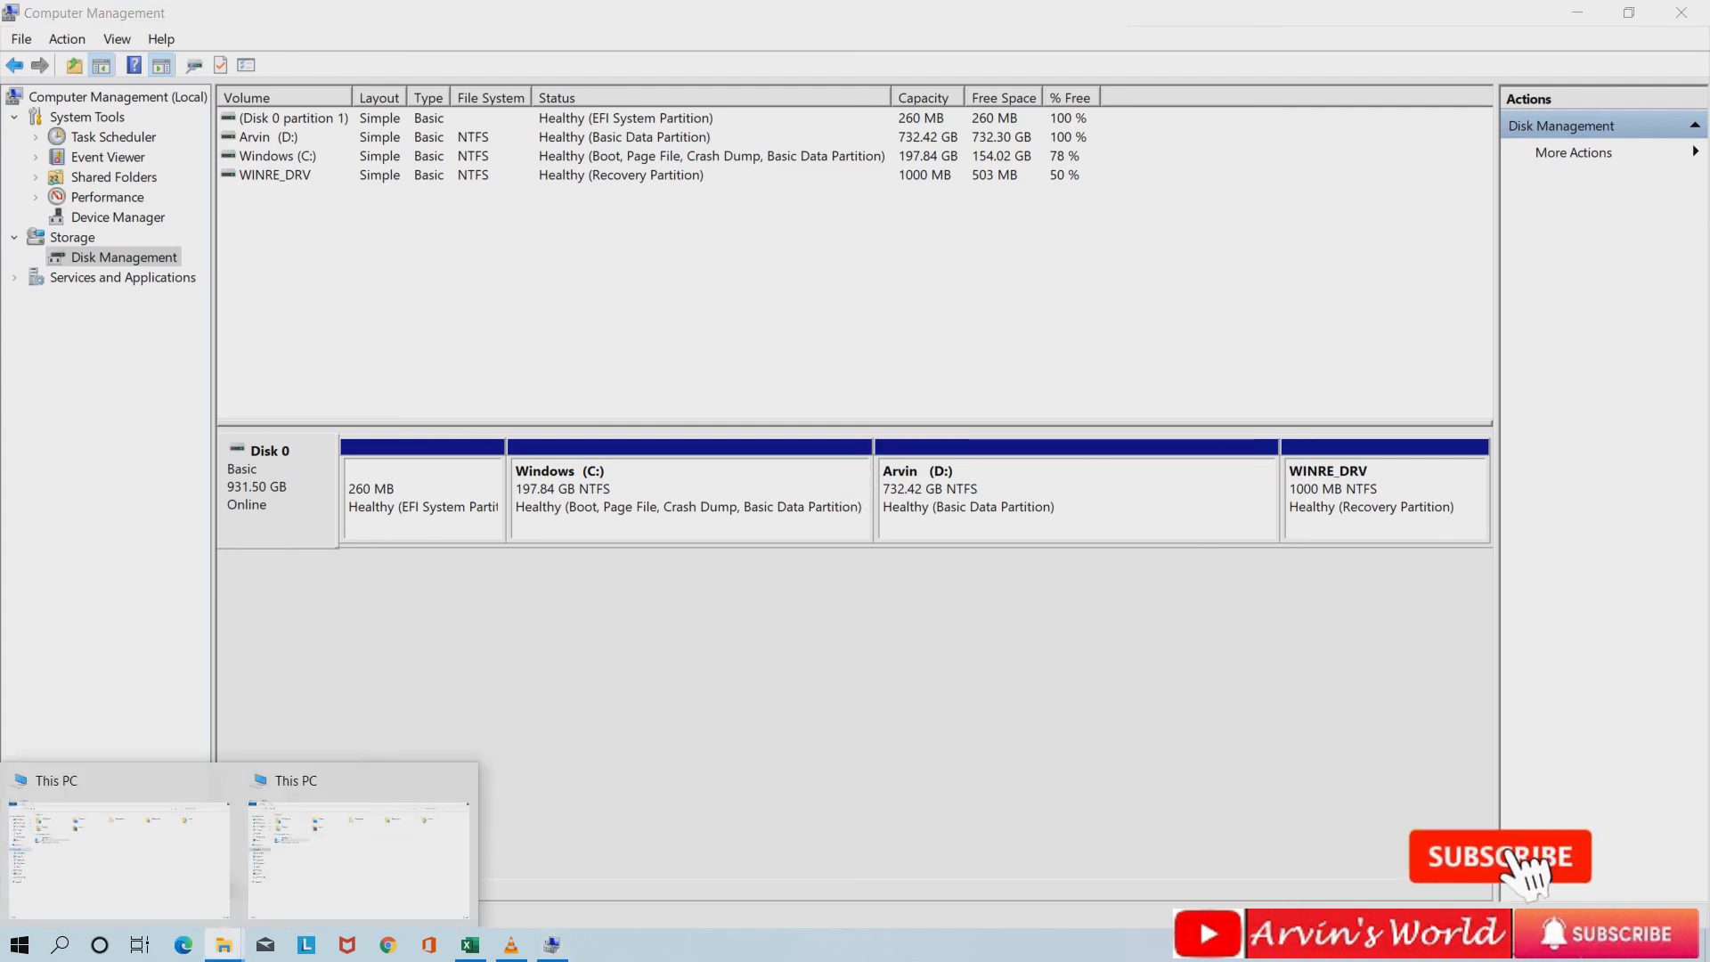
pyautogui.click(119, 859)
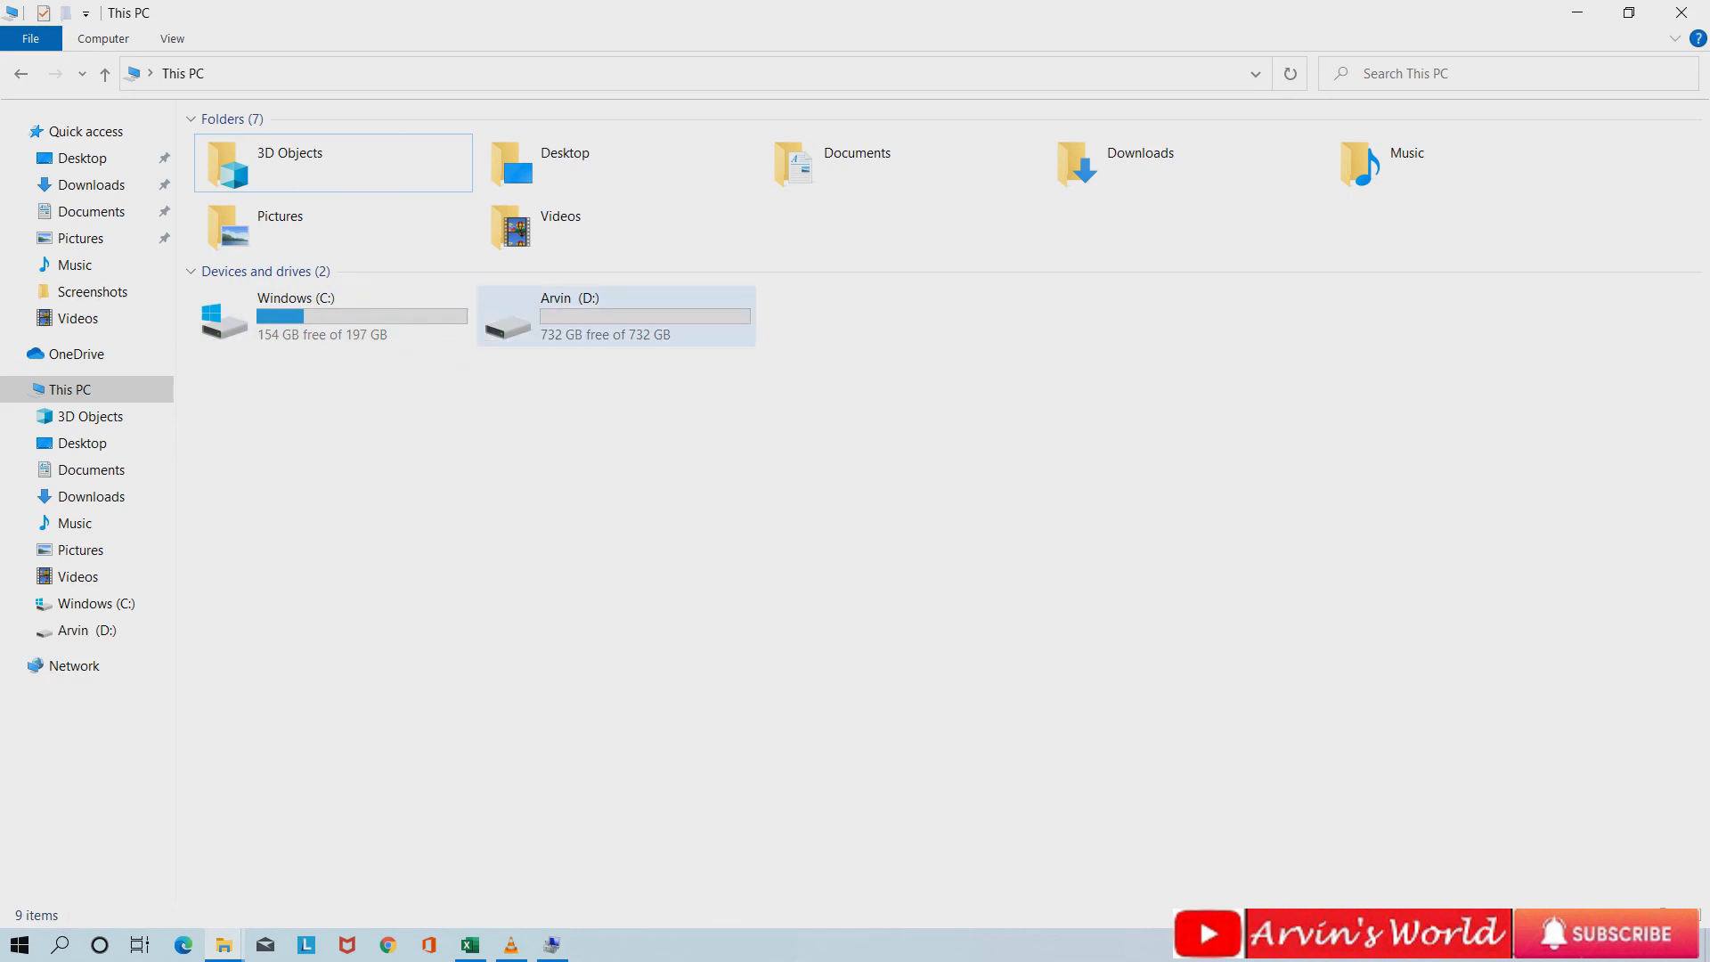
pyautogui.rightClick(592, 338)
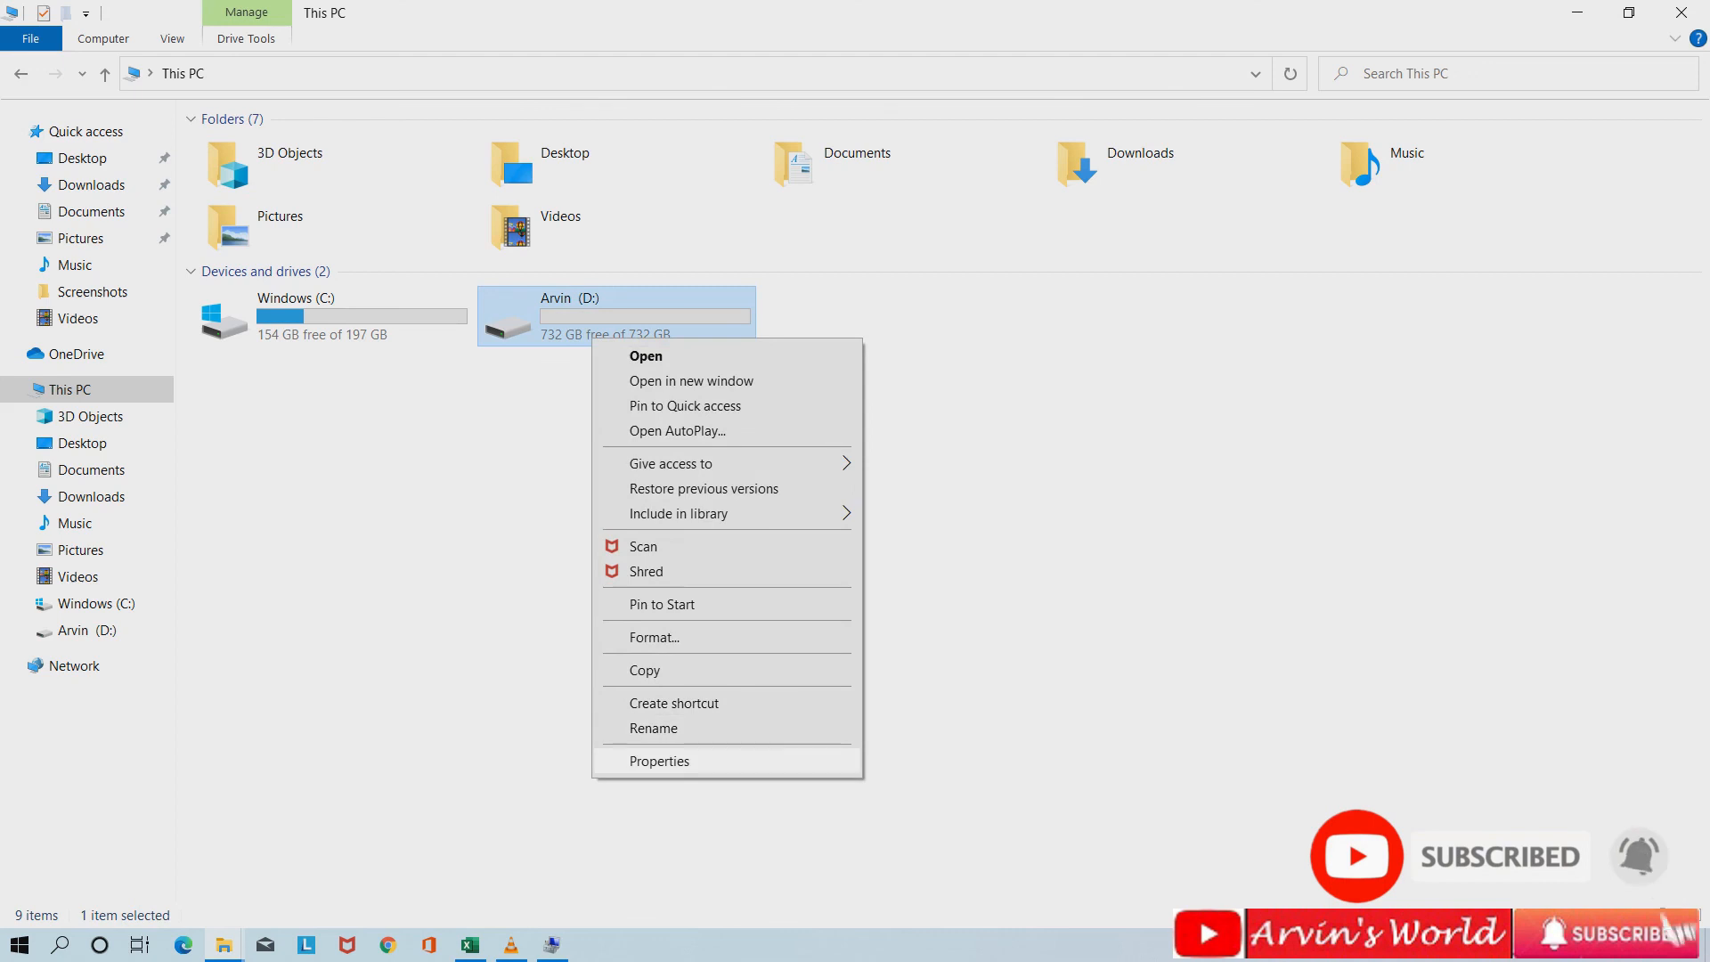
pyautogui.click(659, 760)
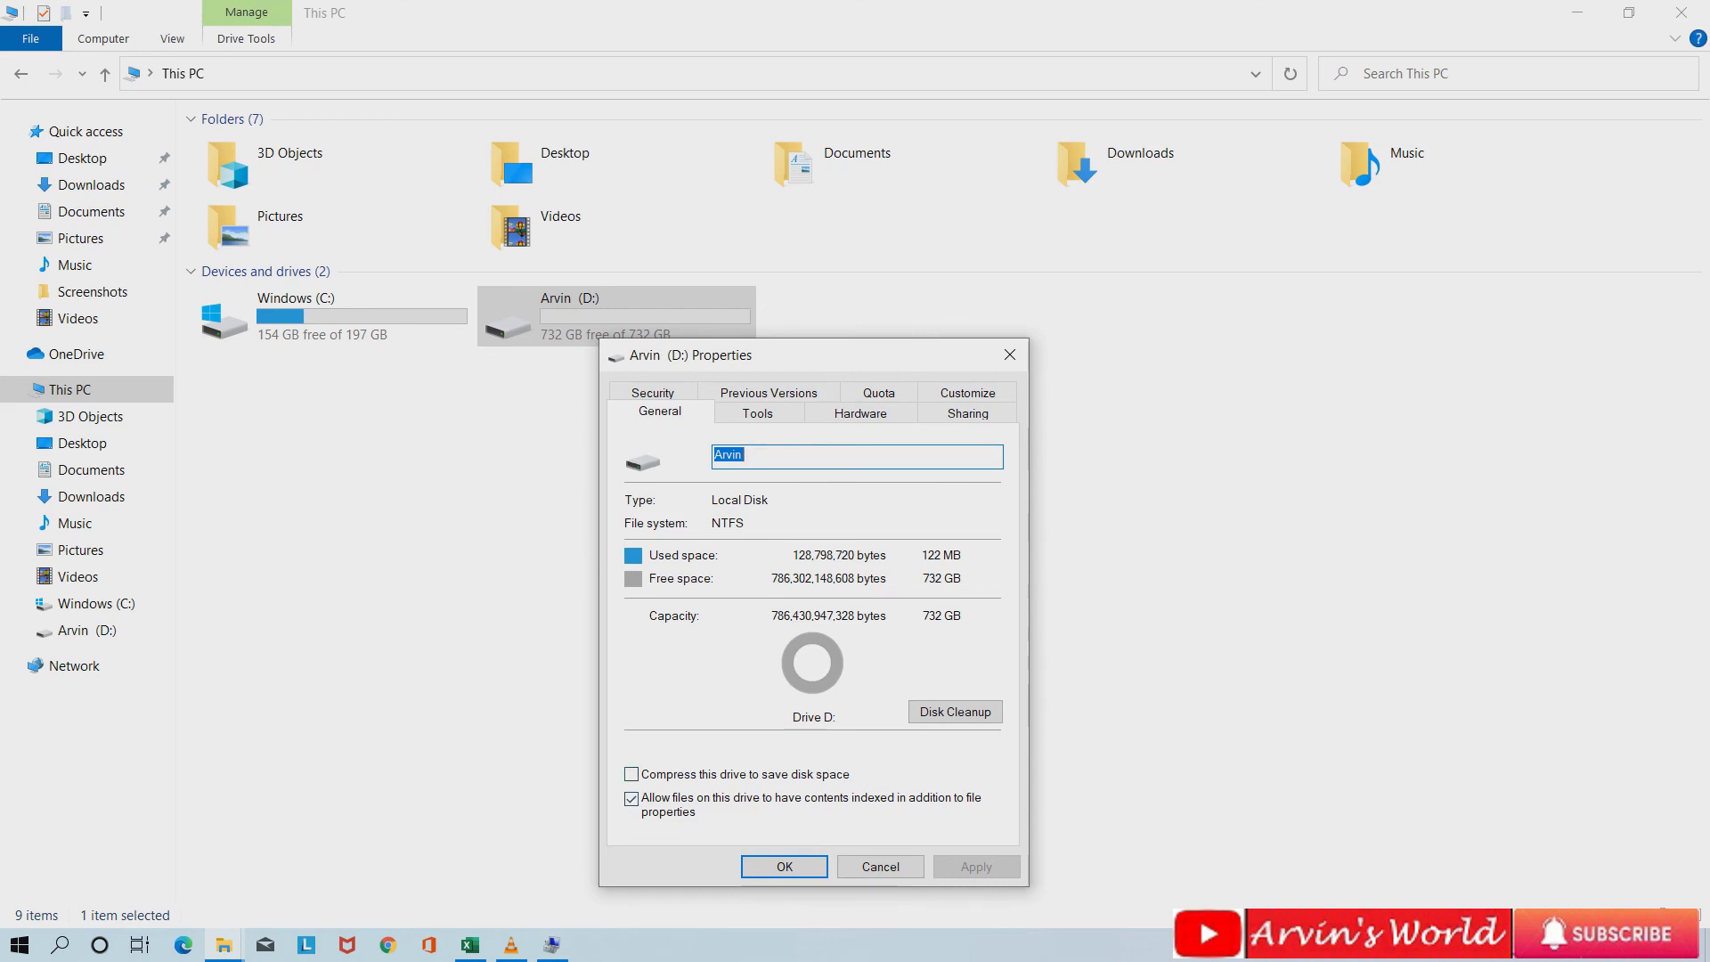
pyautogui.click(785, 866)
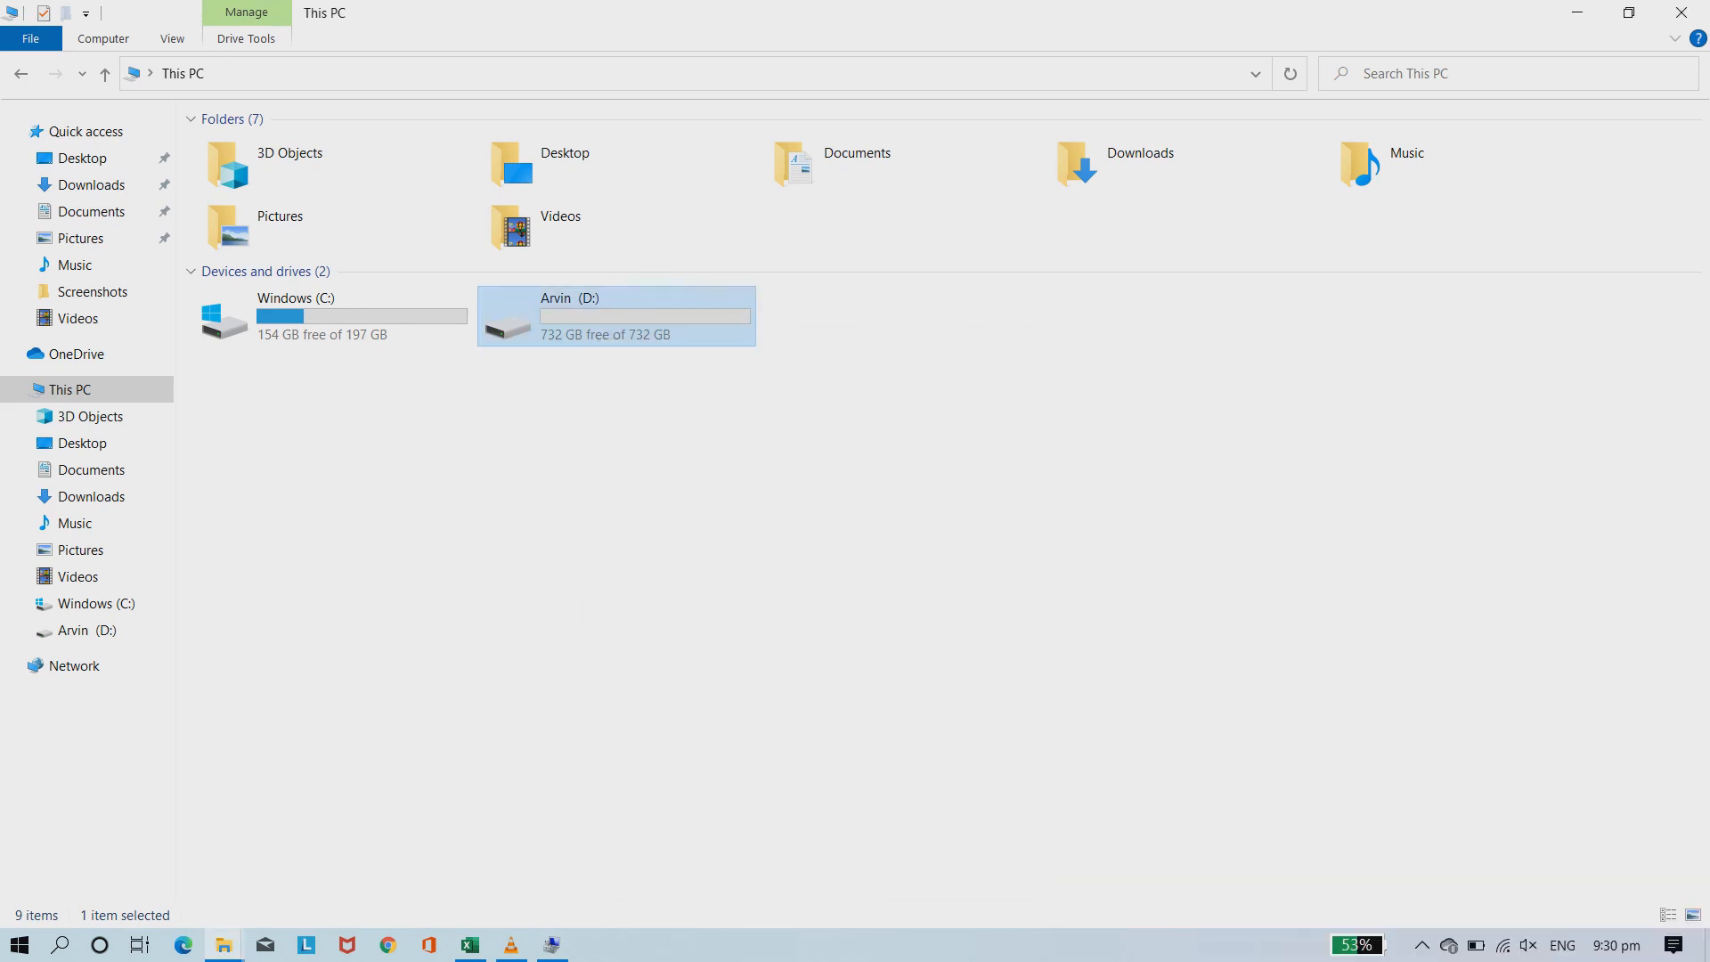
pyautogui.click(793, 766)
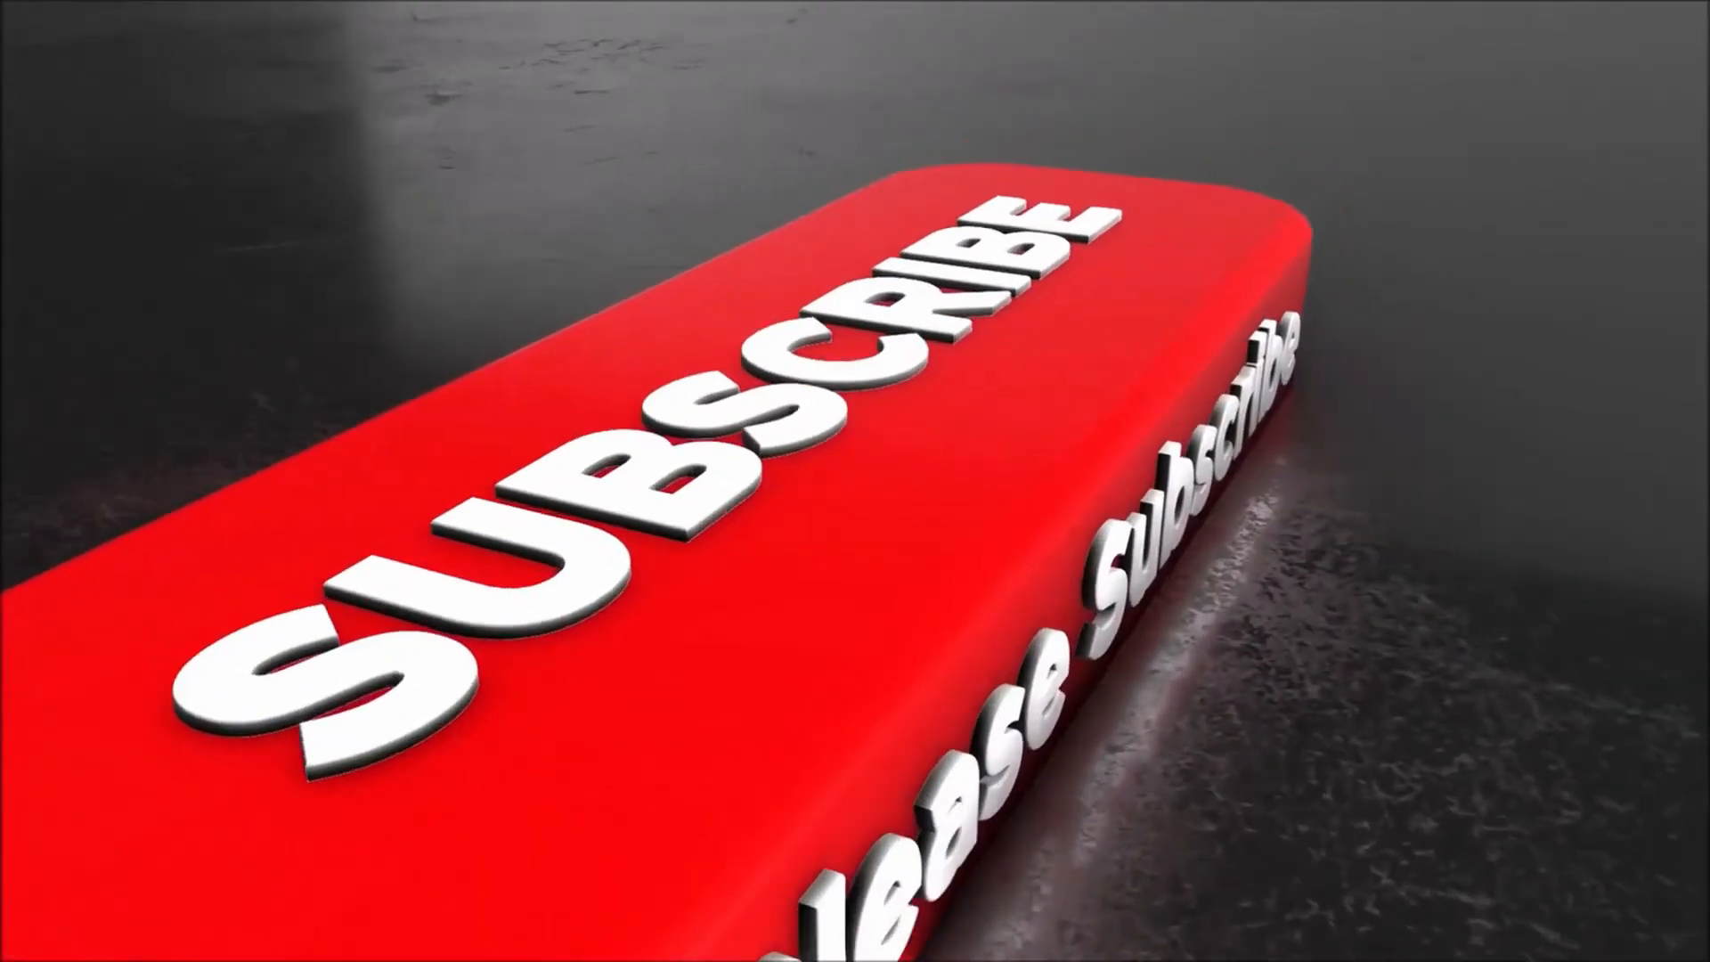